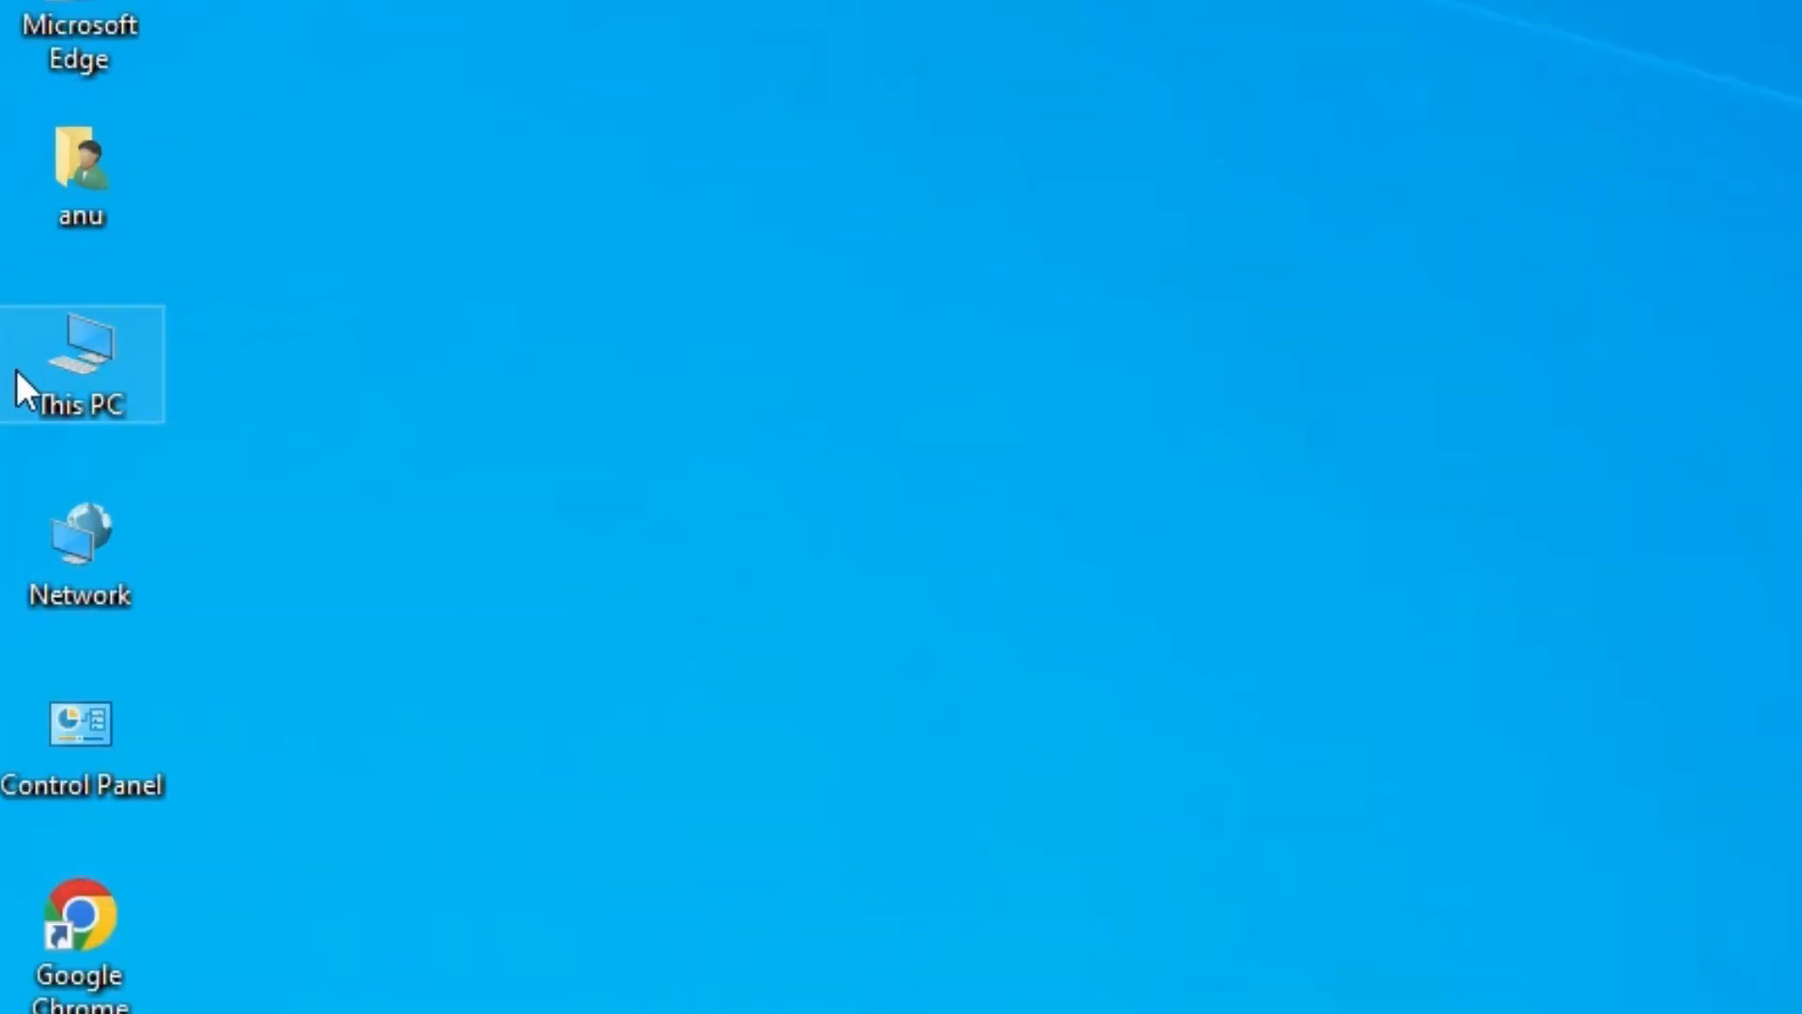
- Check the computer's system type in the properties of This PC and close the window
right_click(76, 370)
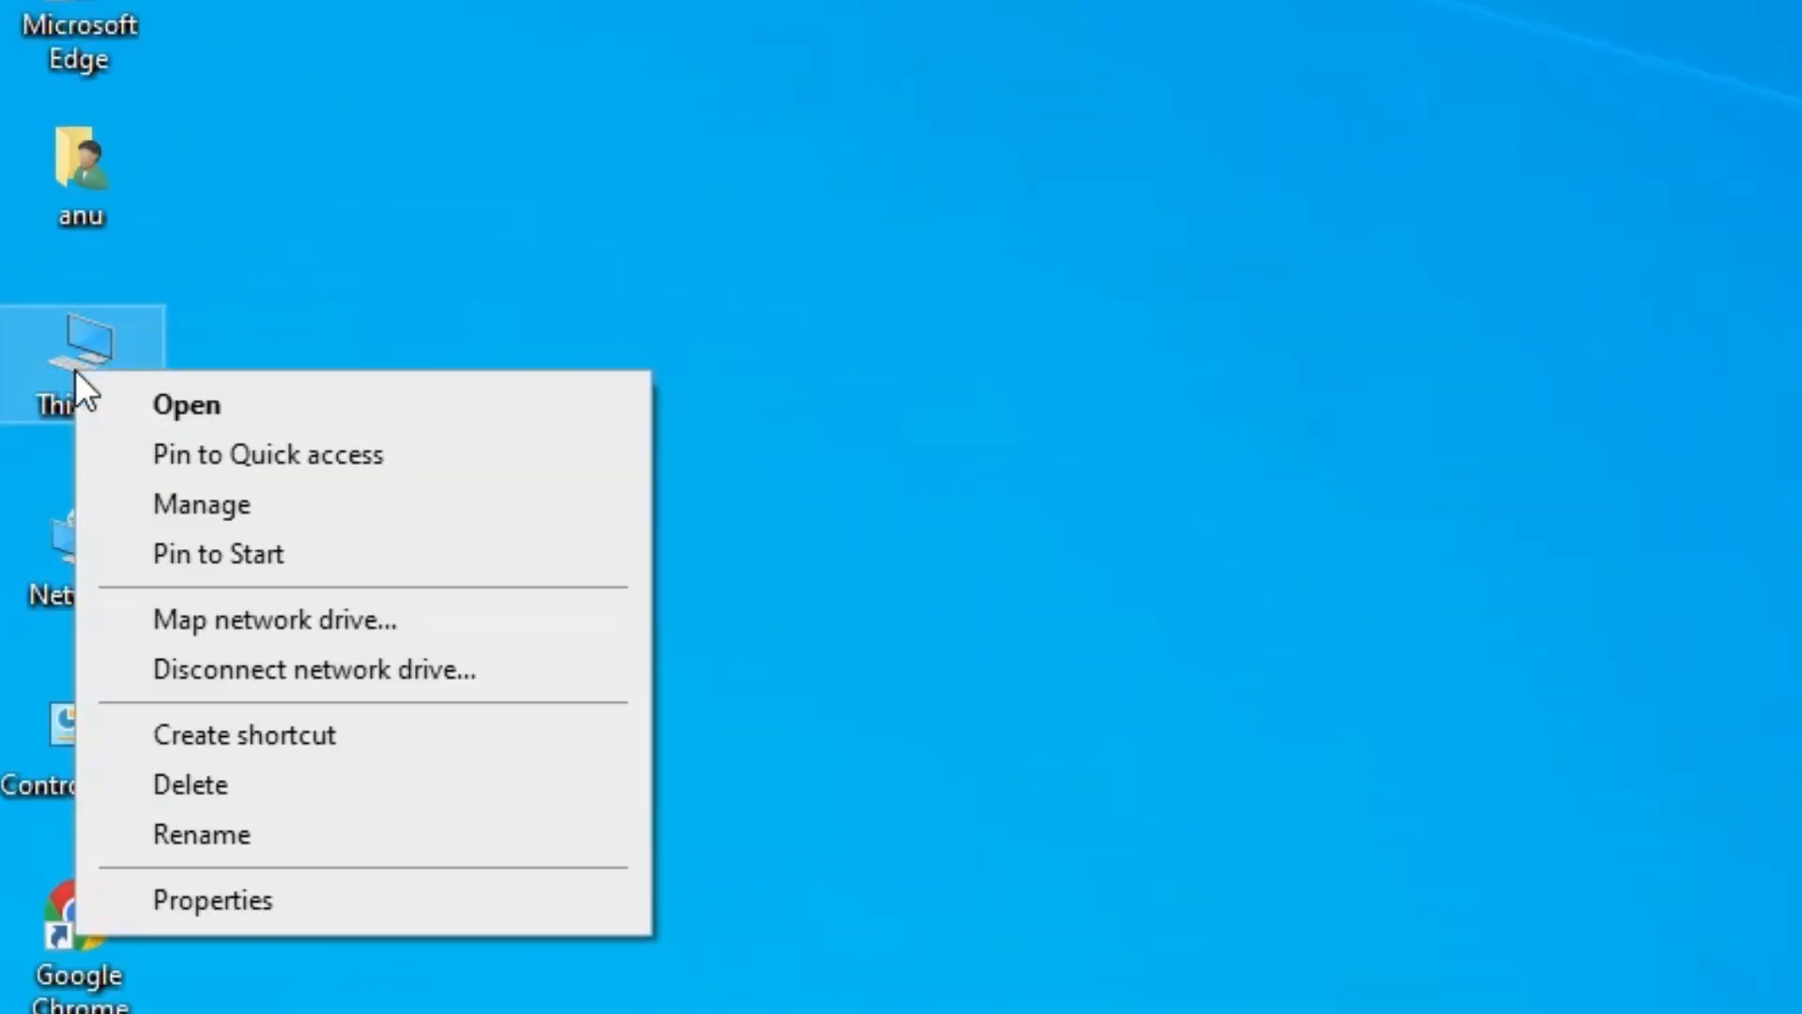
left_click(258, 829)
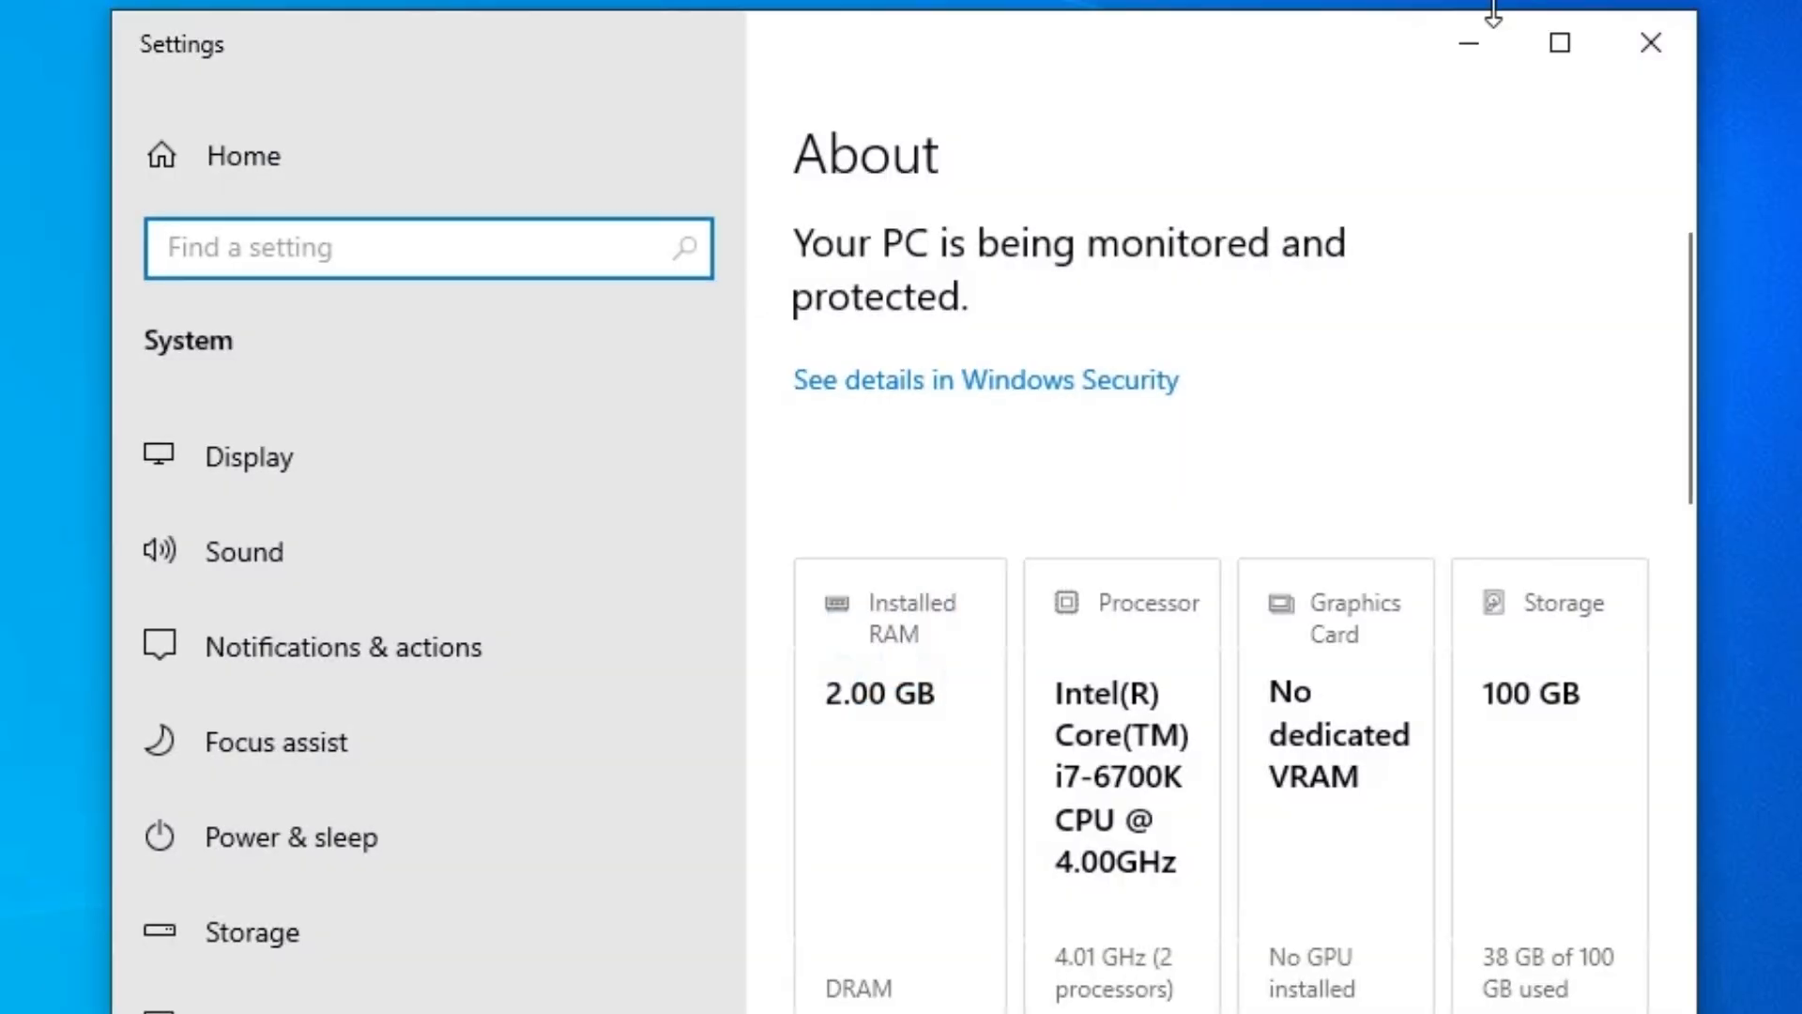
scroll(1040, 543, "down", 10)
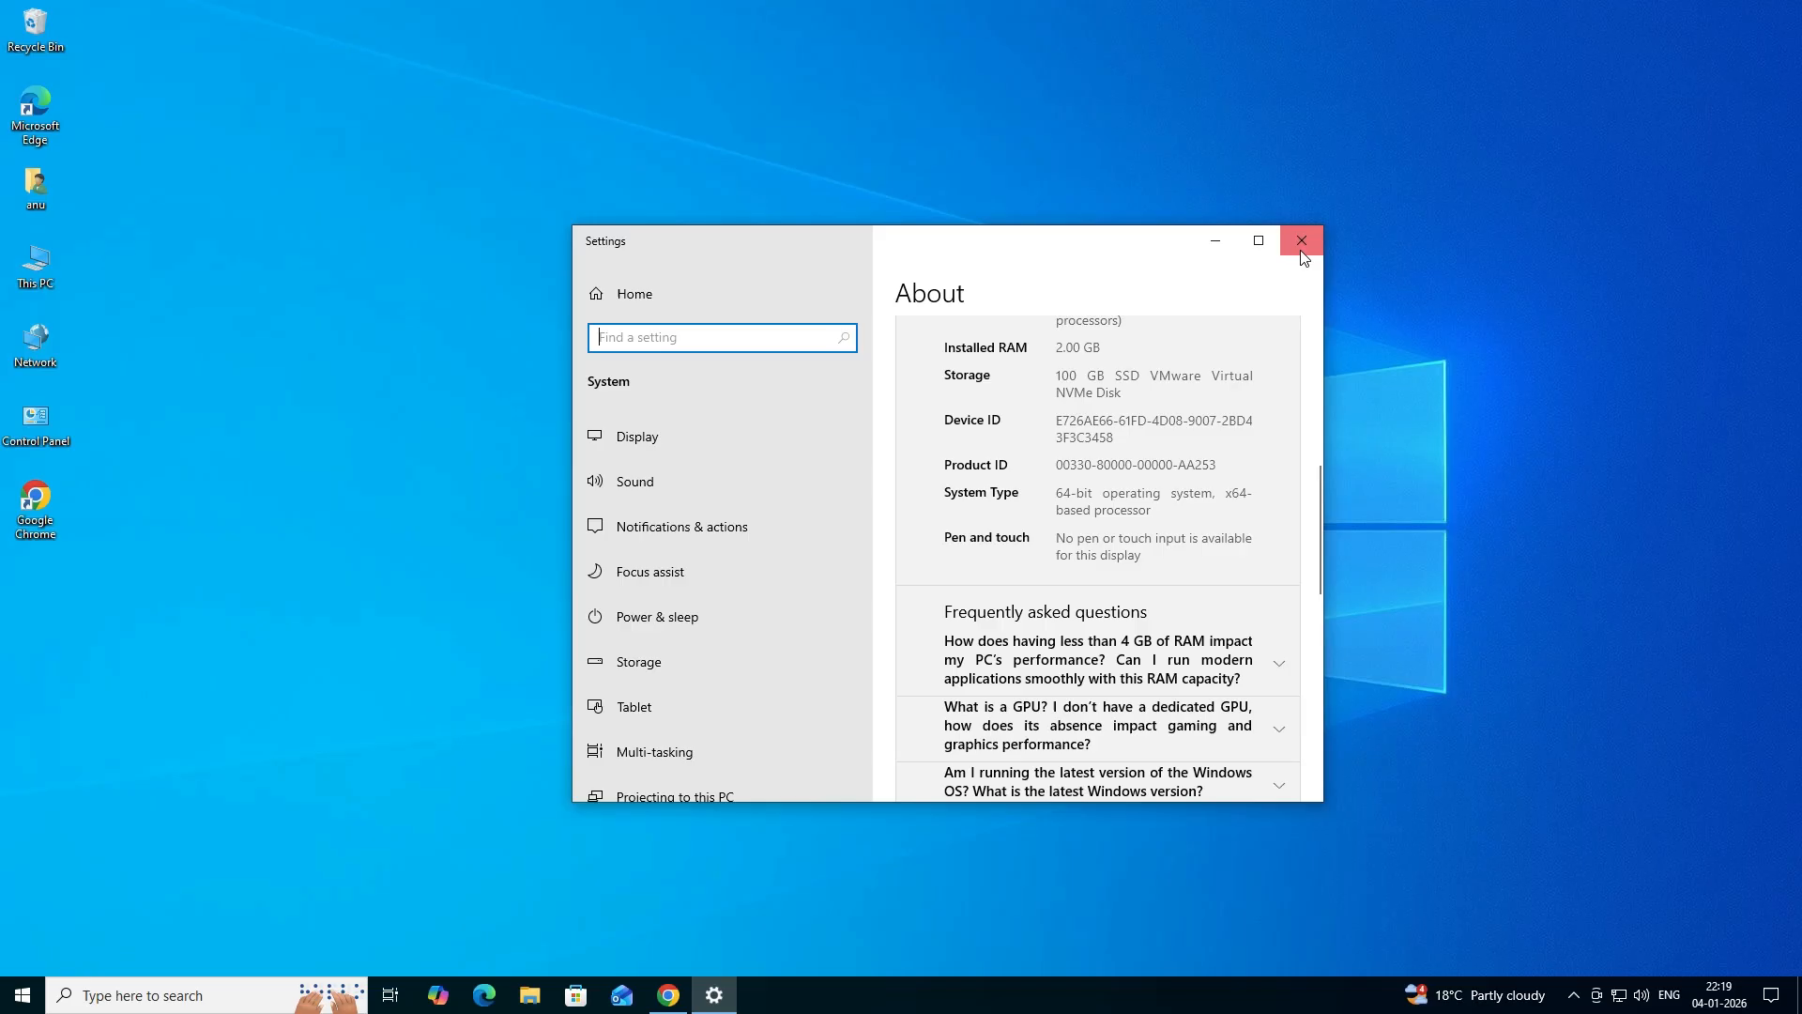
left_click(1299, 241)
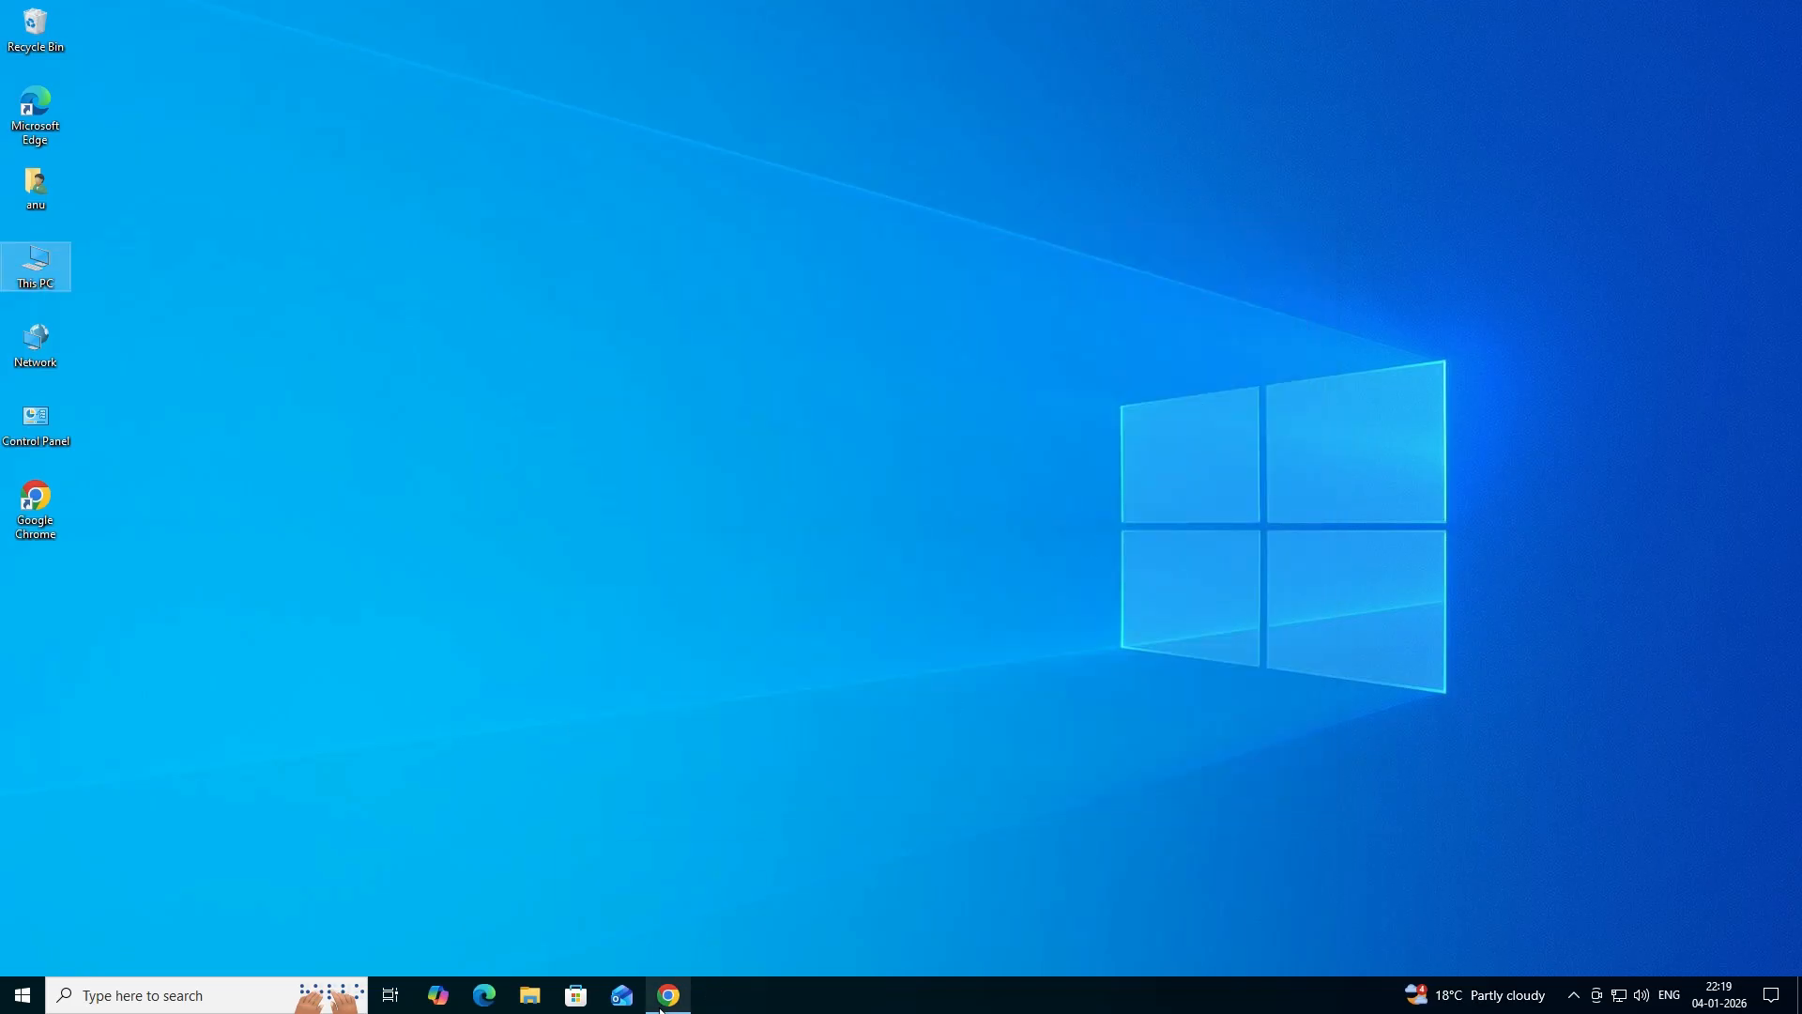
- Switch to Google Chrome and search Google for "hp laserjet p3015 driver"
mouse_move(662, 1007)
left_click(668, 906)
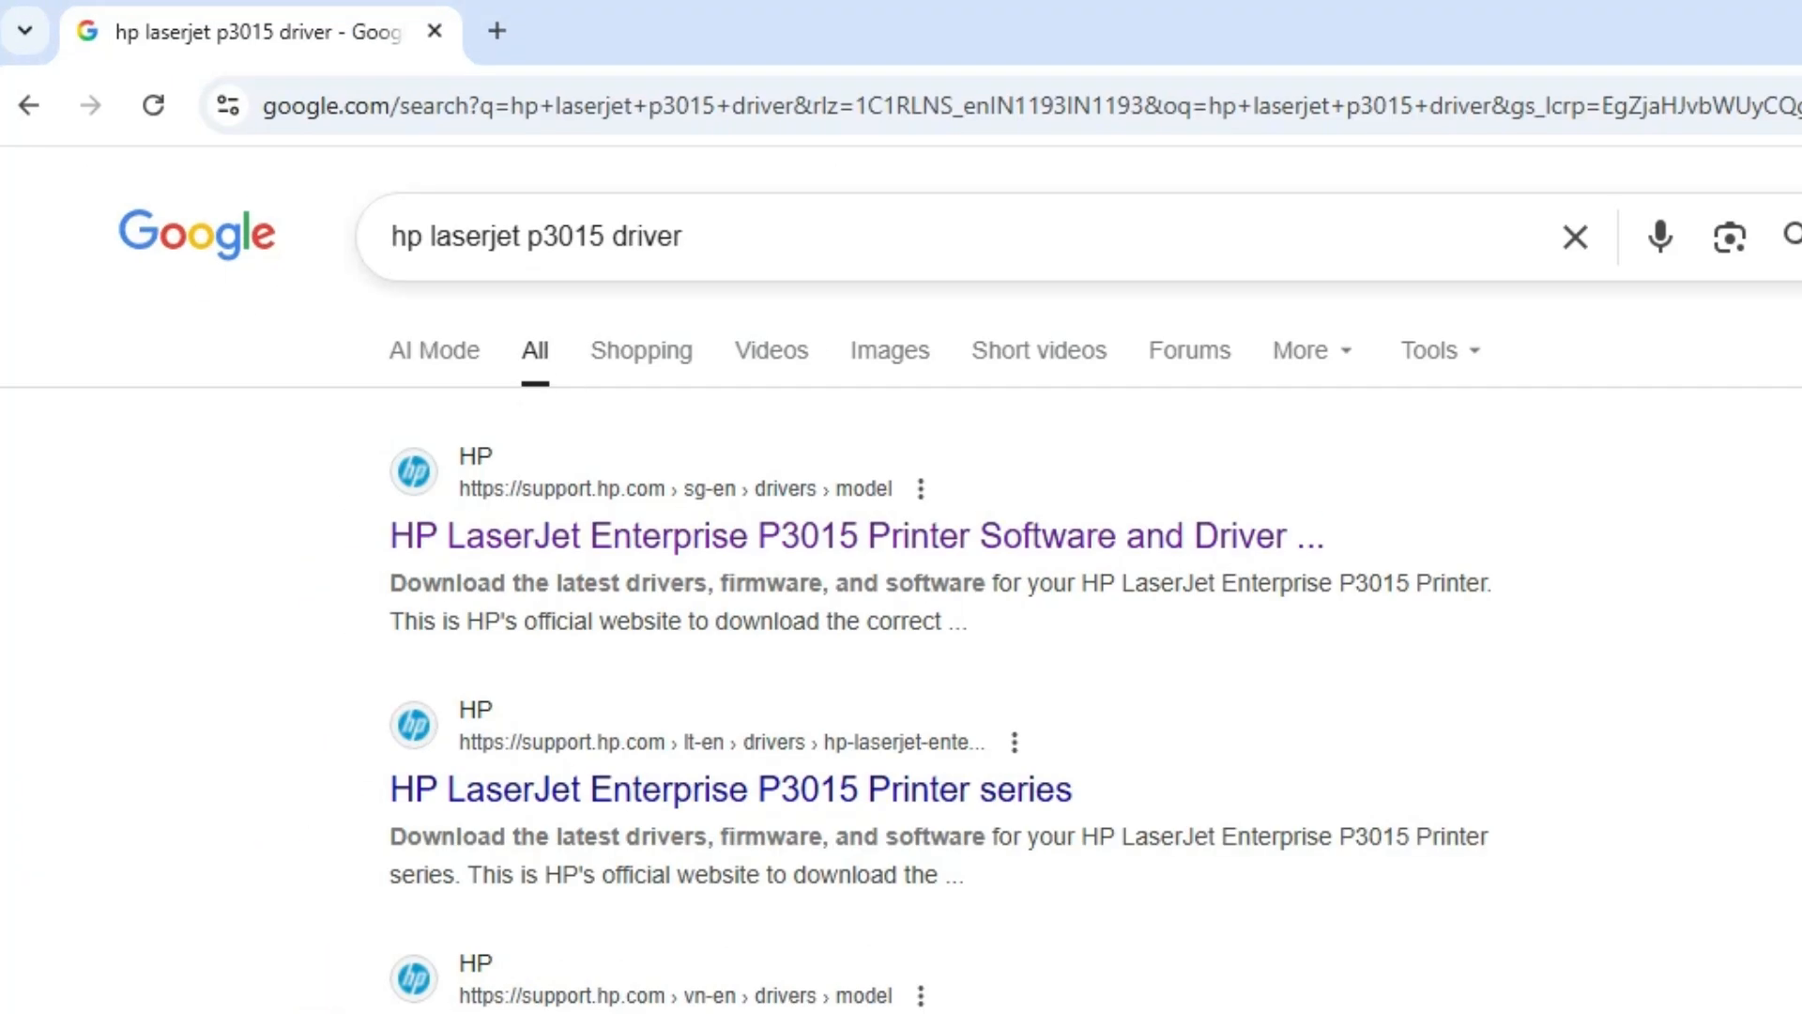
left_click(684, 237)
key("Return")
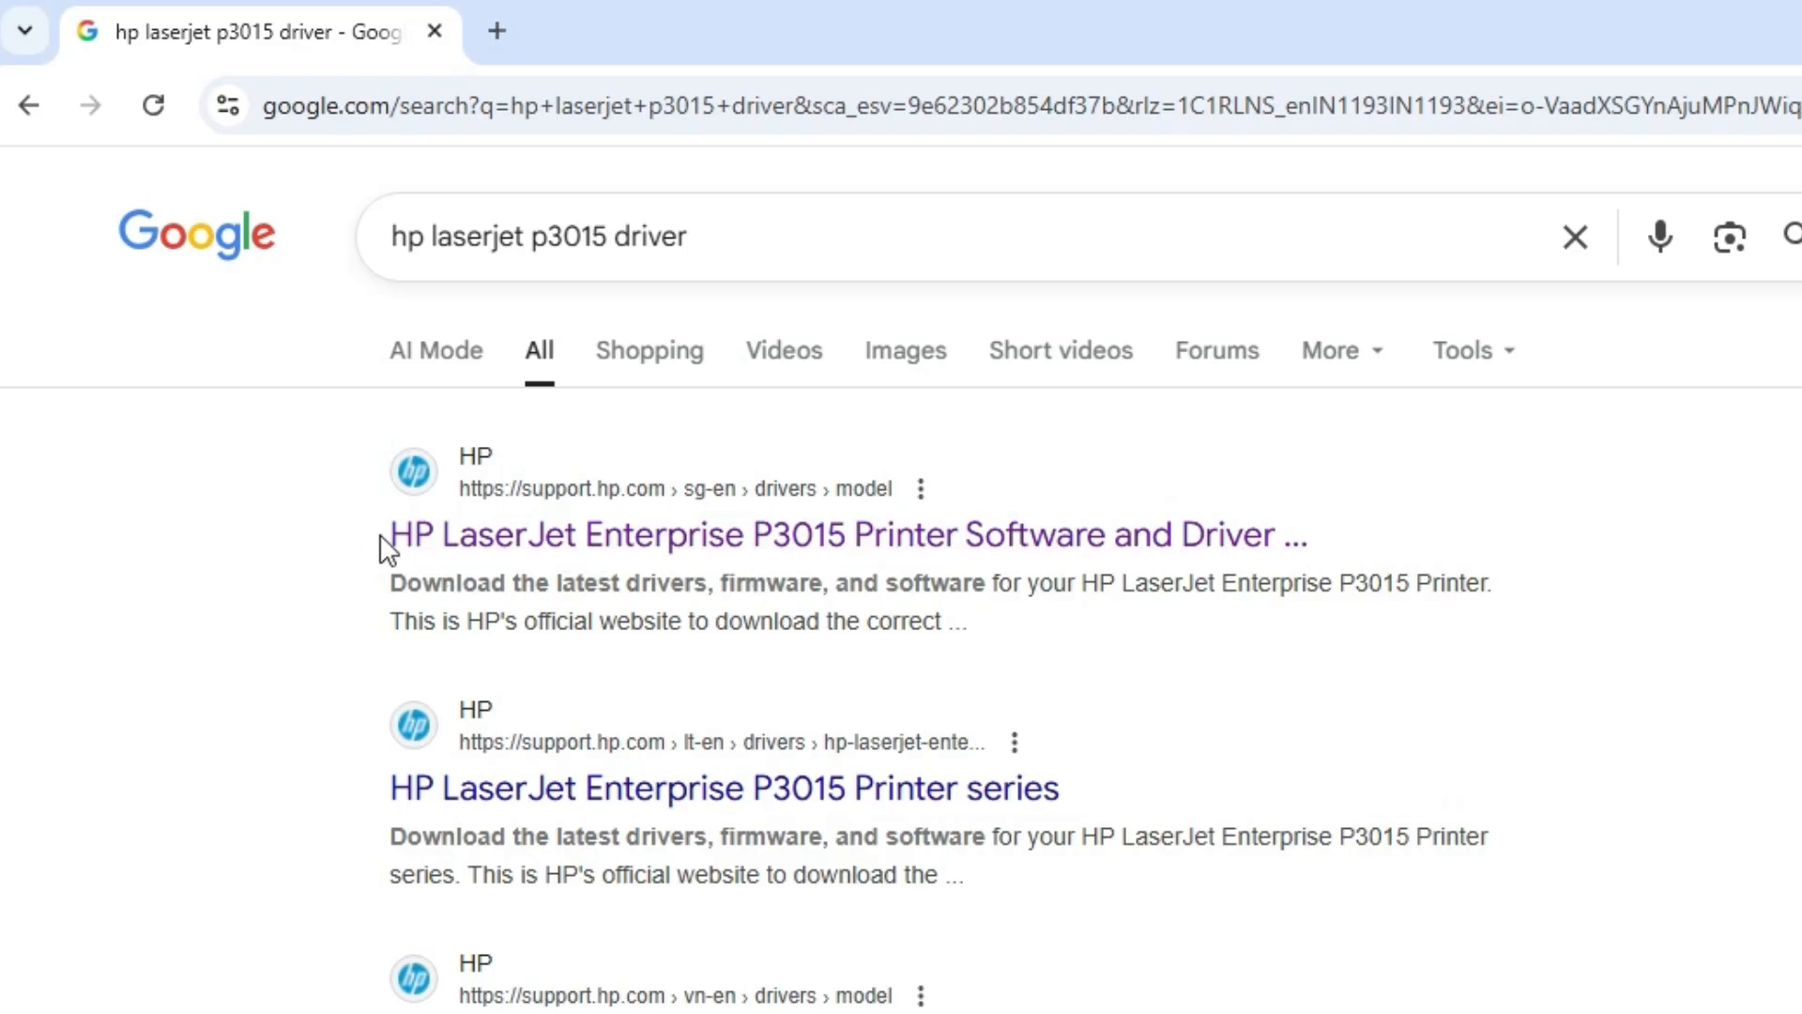
- Open HP's "HP LaserJet Enterprise P3015 Printer Software and Driver" result in a new tab and switch to it
right_click(674, 535)
left_click(836, 599)
left_click(597, 12)
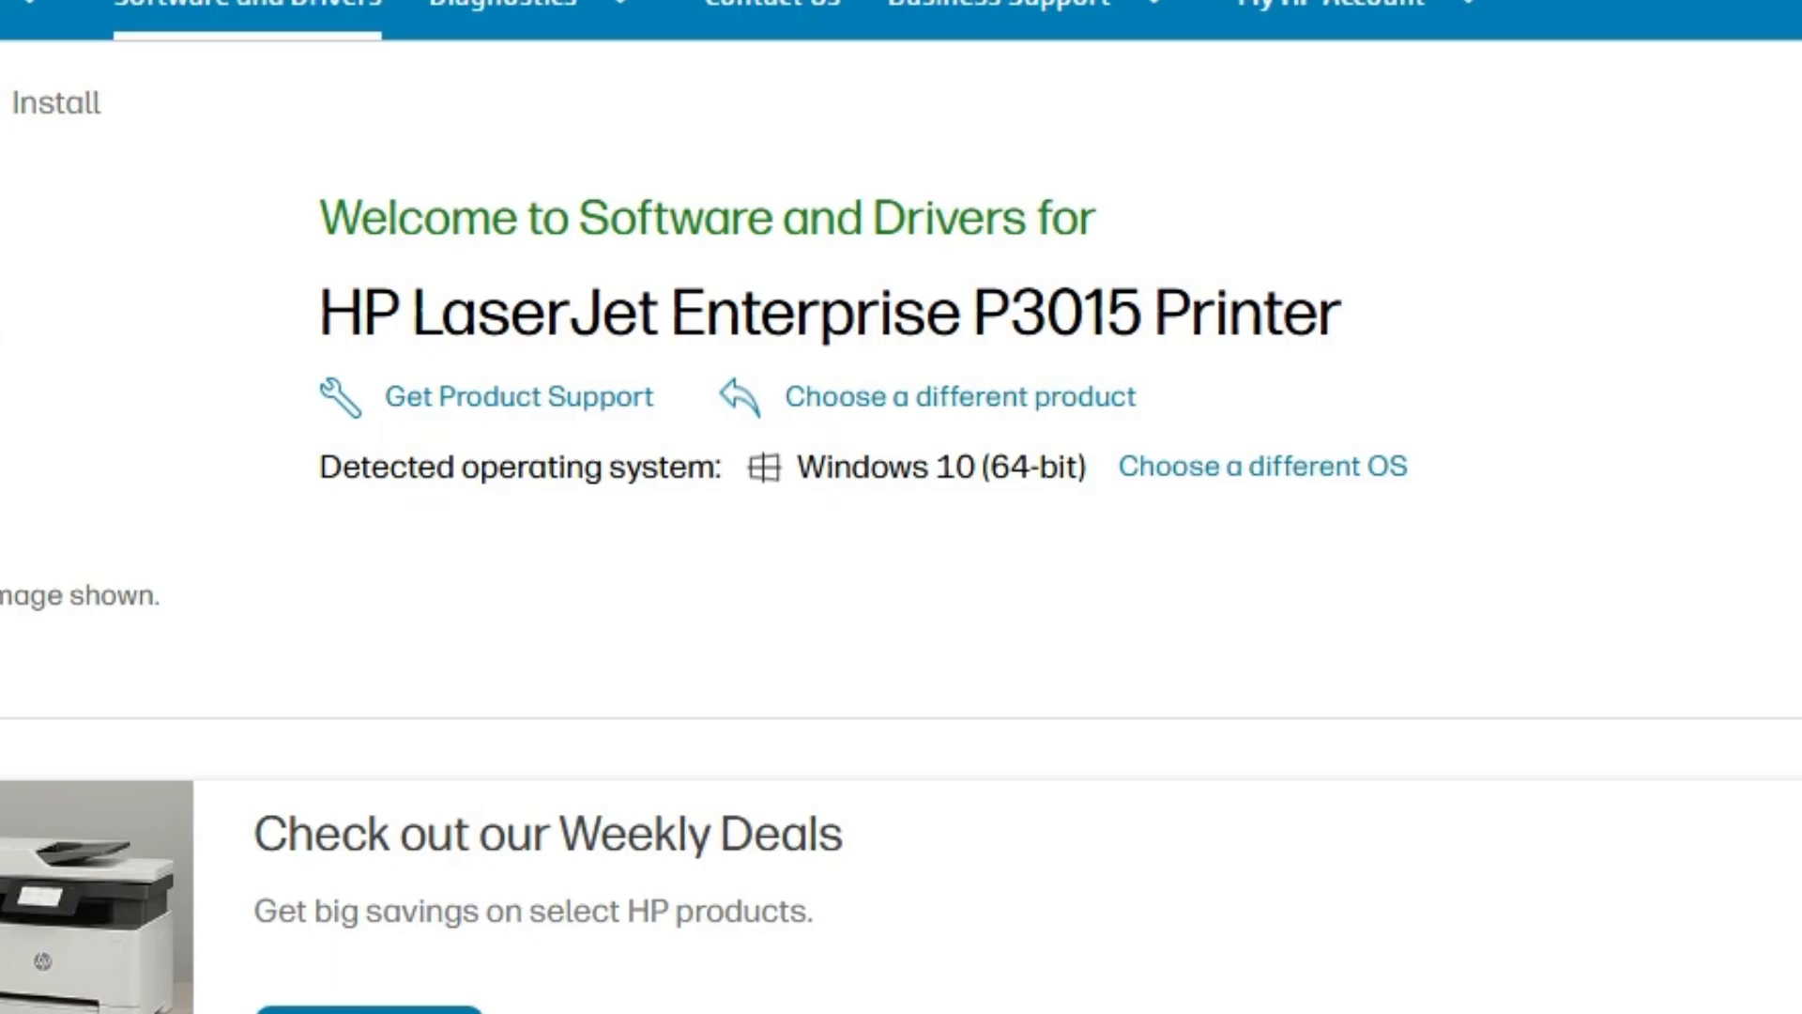
- Choose Windows 10 (64-bit) as the operating system version for the P3015 drivers
left_click(1274, 484)
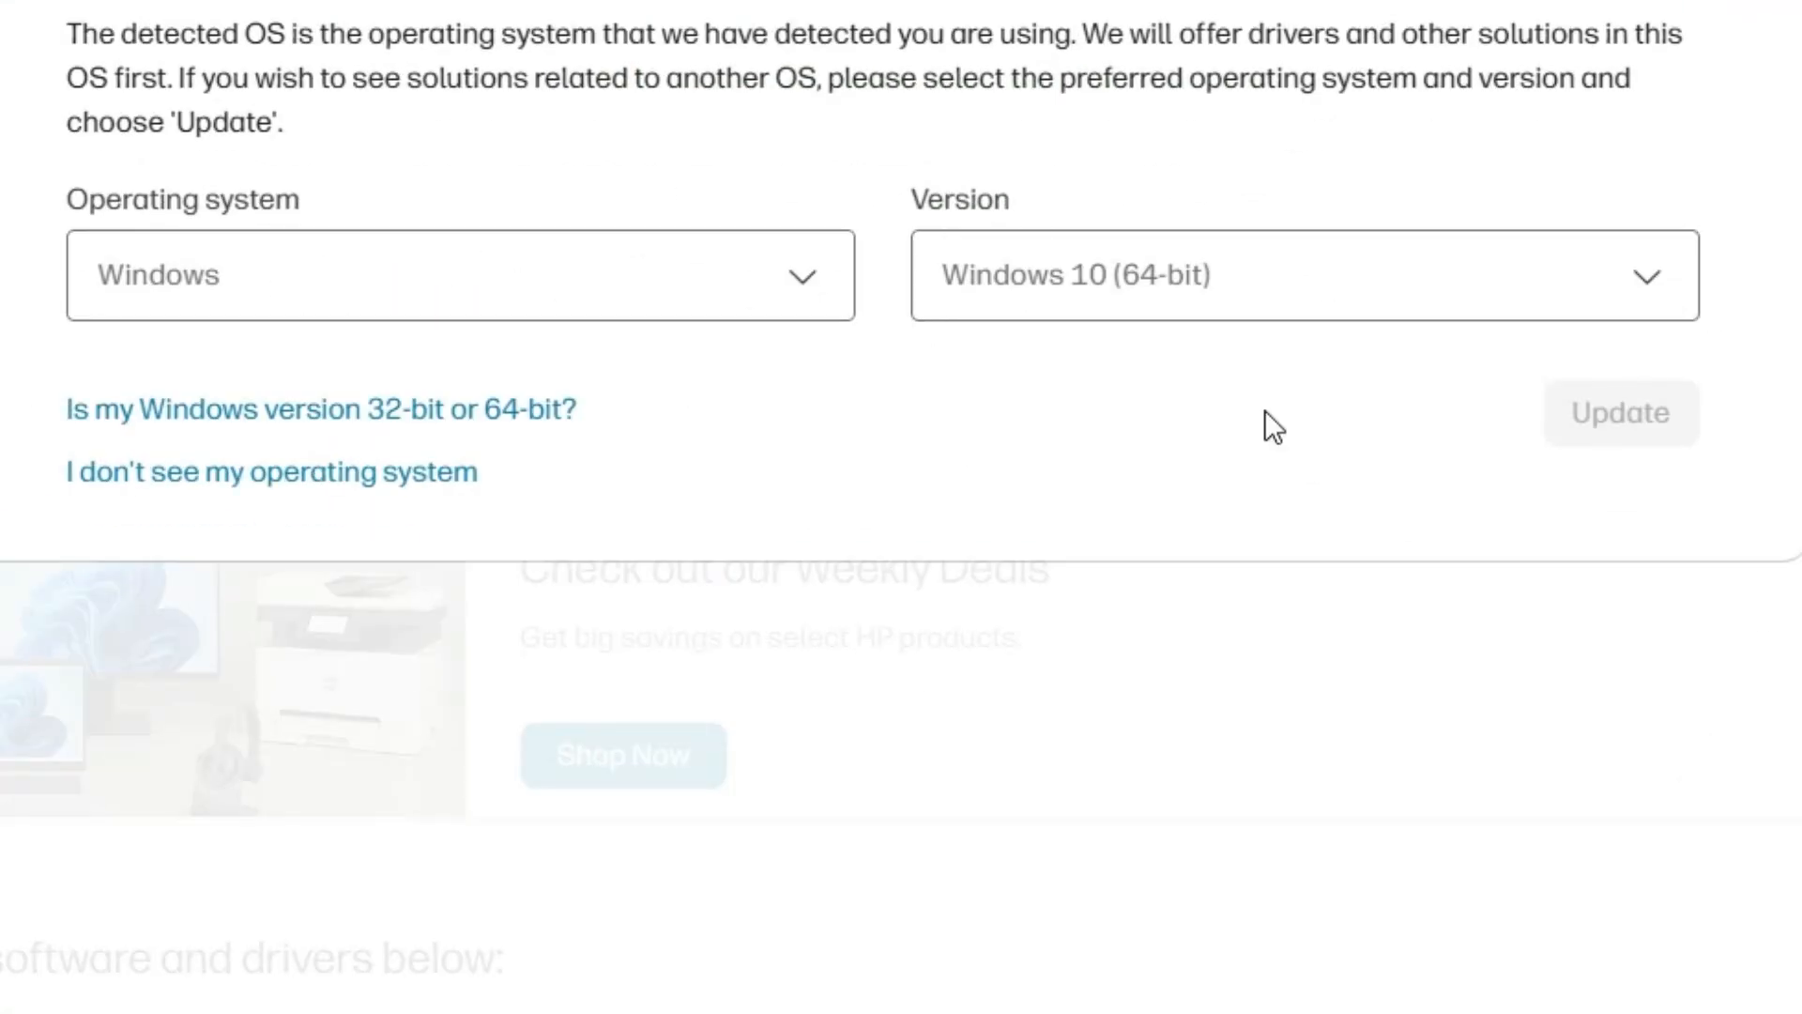
left_click(1170, 315)
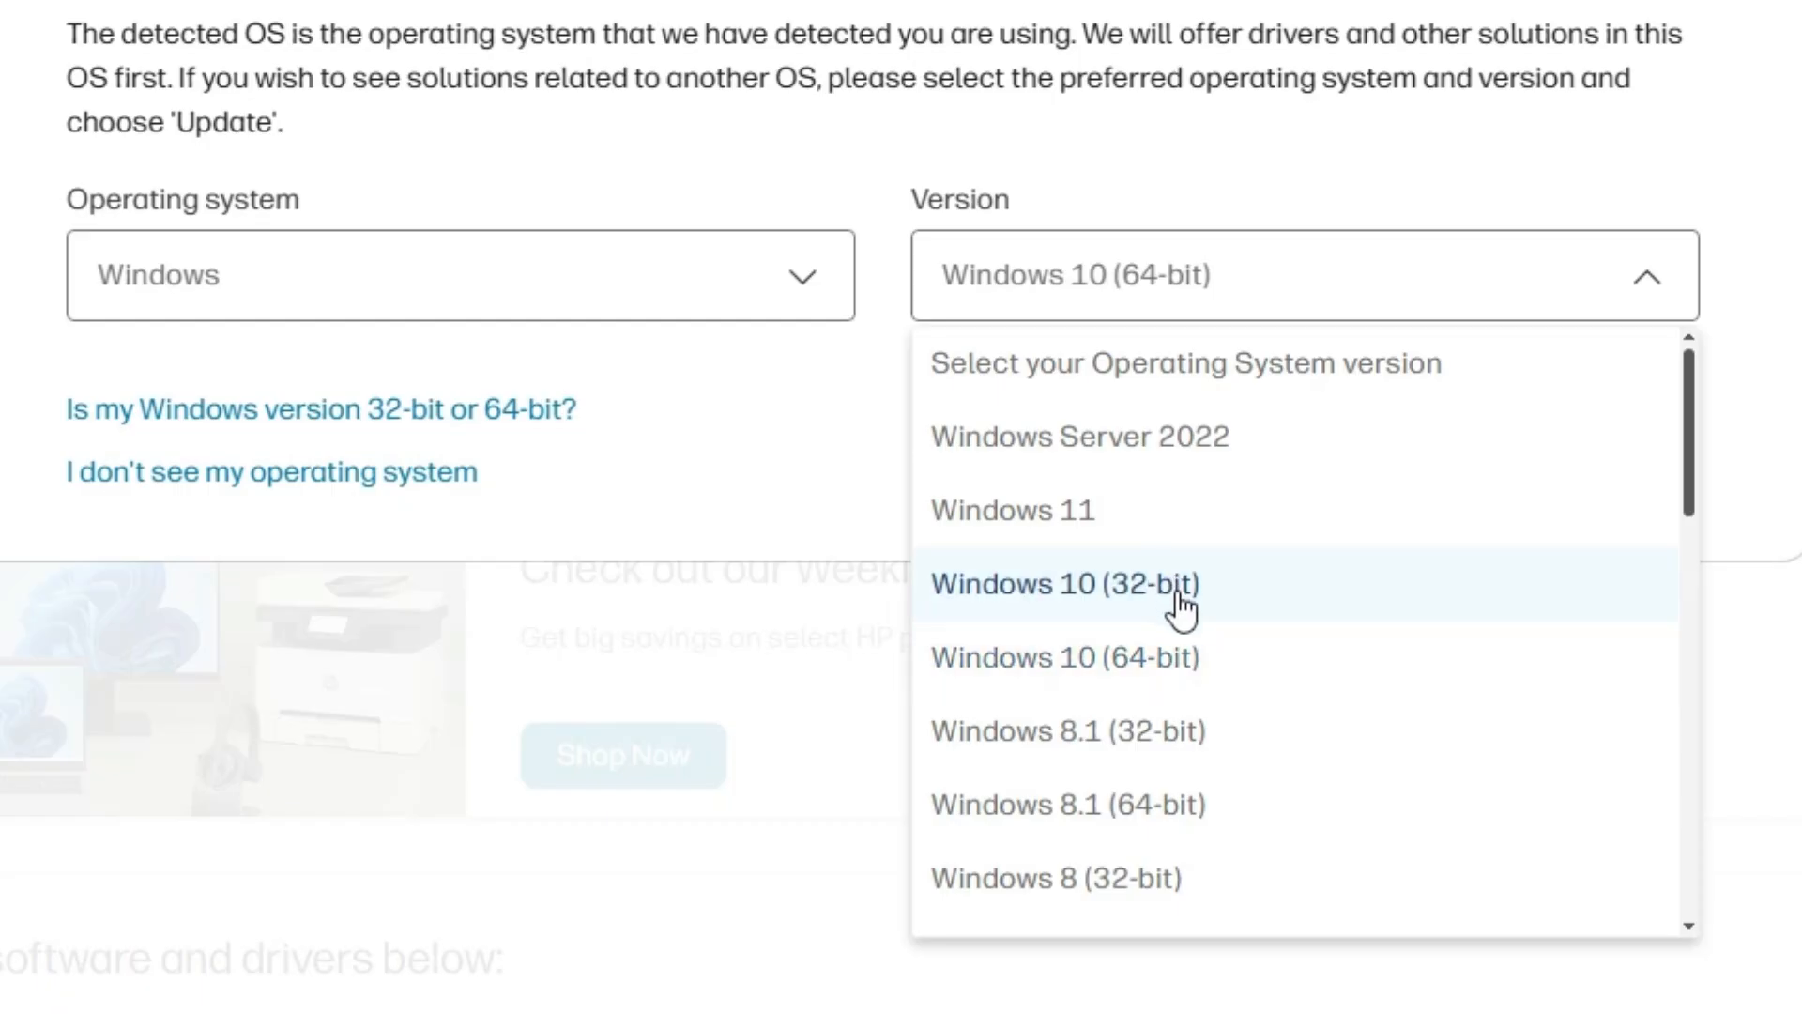
left_click(1201, 660)
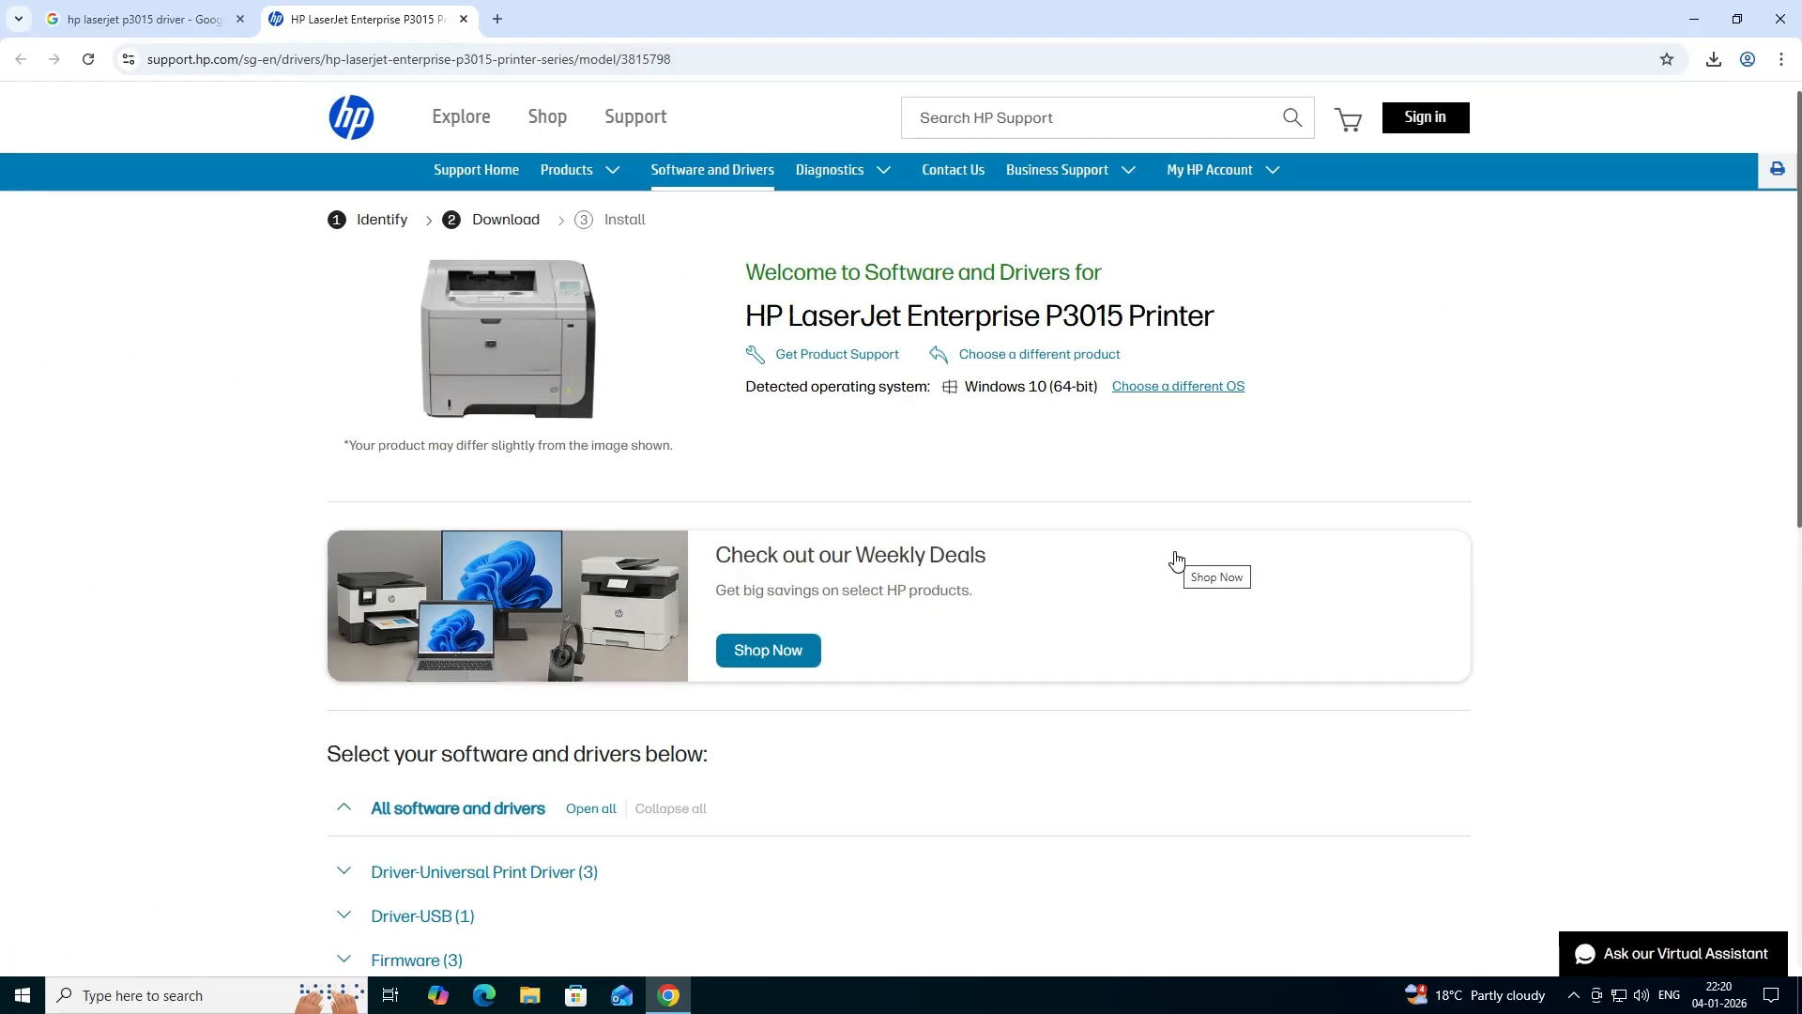
- Download the HP Universal Print Driver for Windows PostScript (64-bit) from the Driver-Universal Print Driver section
scroll(954, 505, "down", 4)
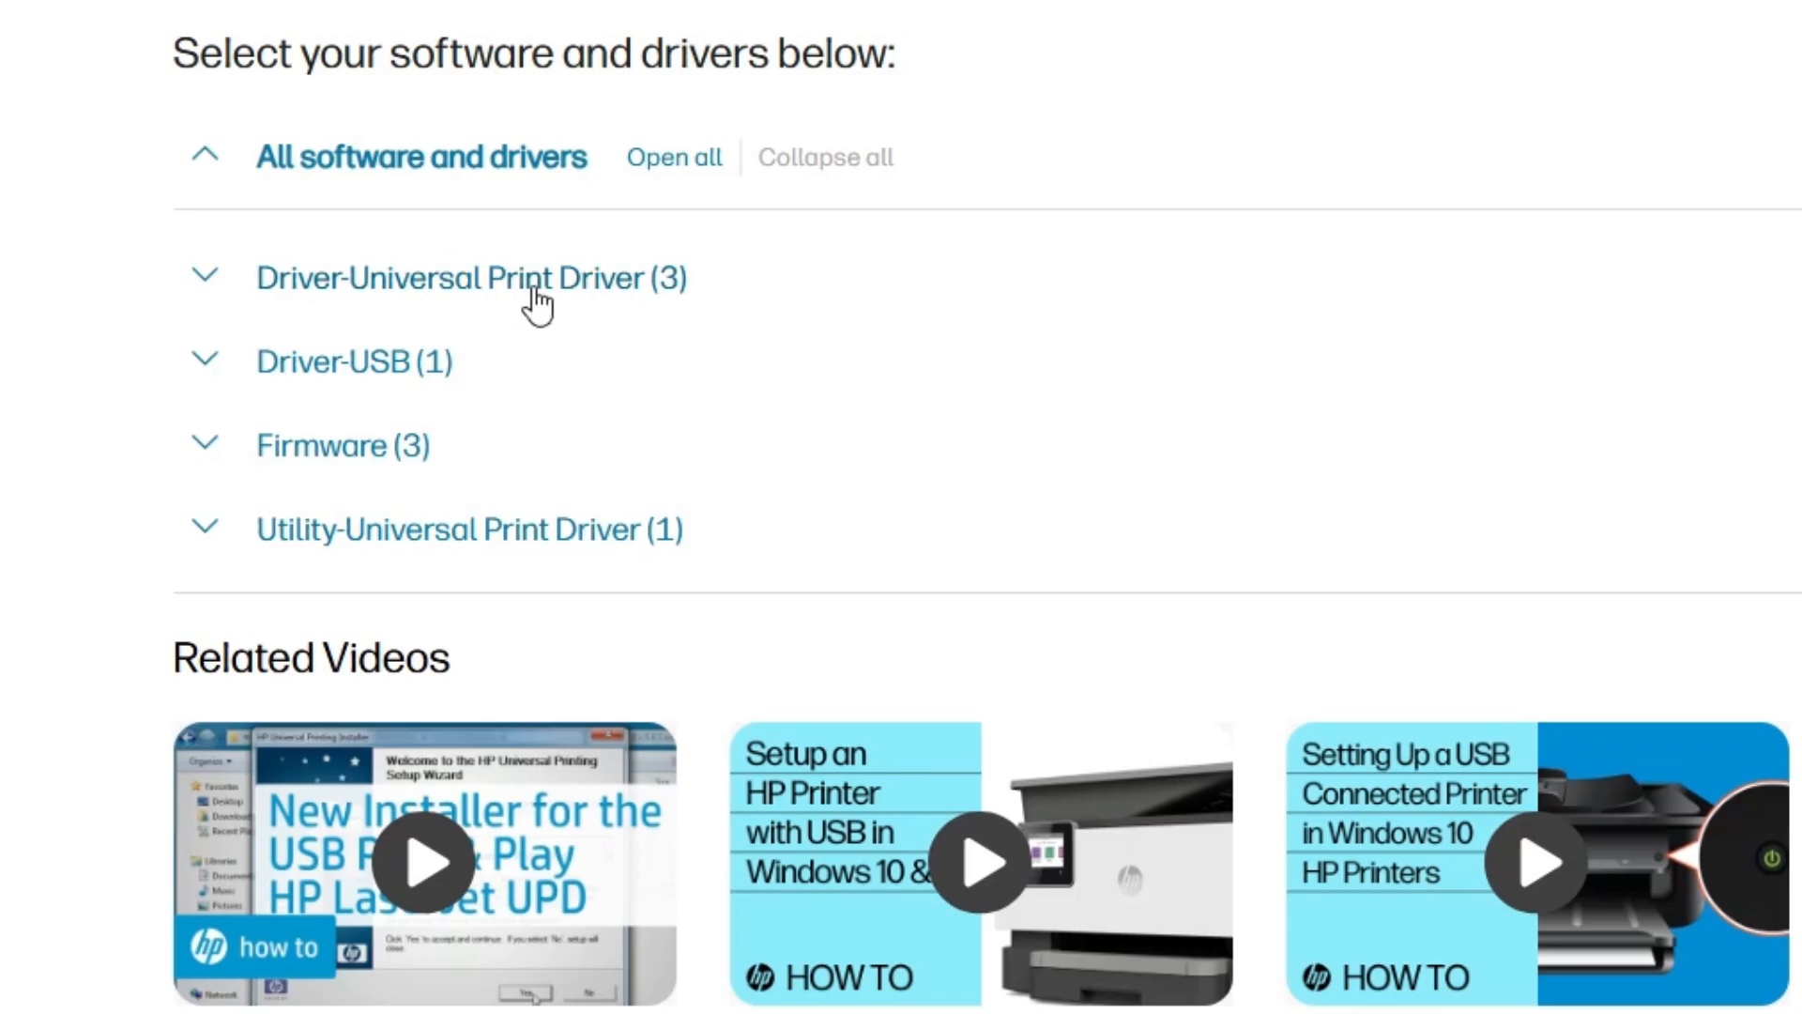
left_click(202, 286)
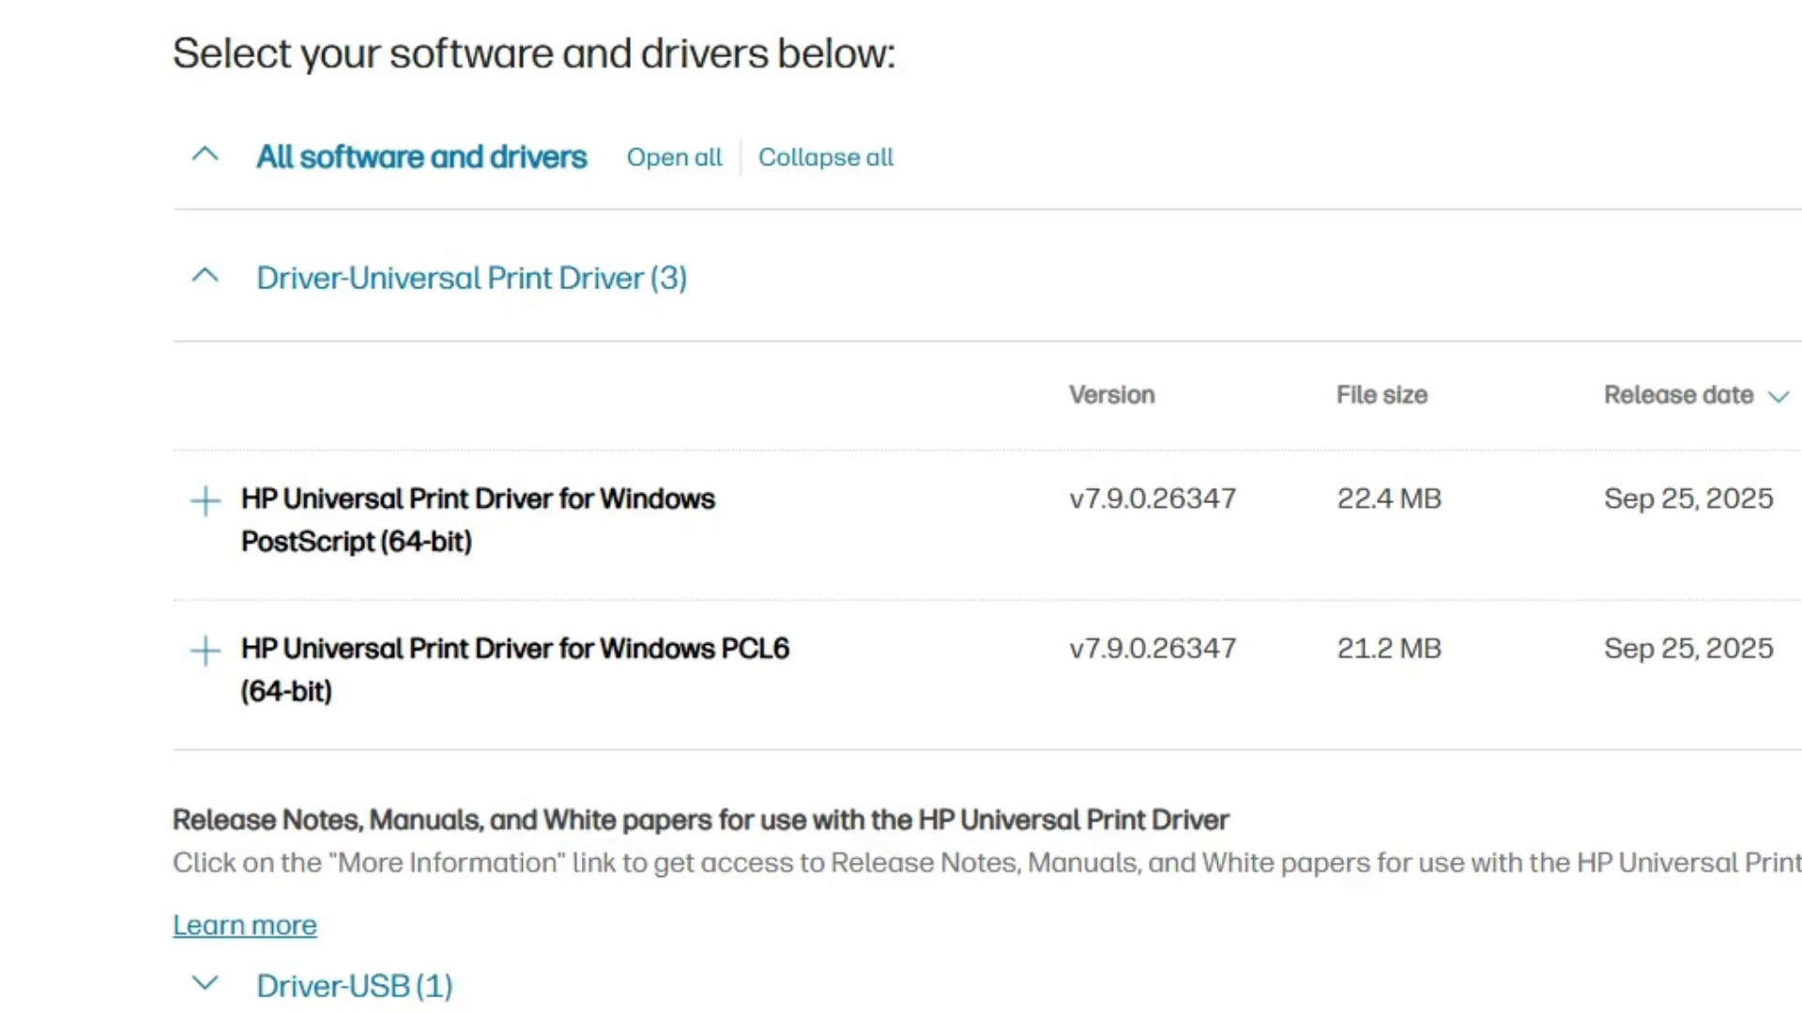
left_click_drag(285, 648, 338, 648)
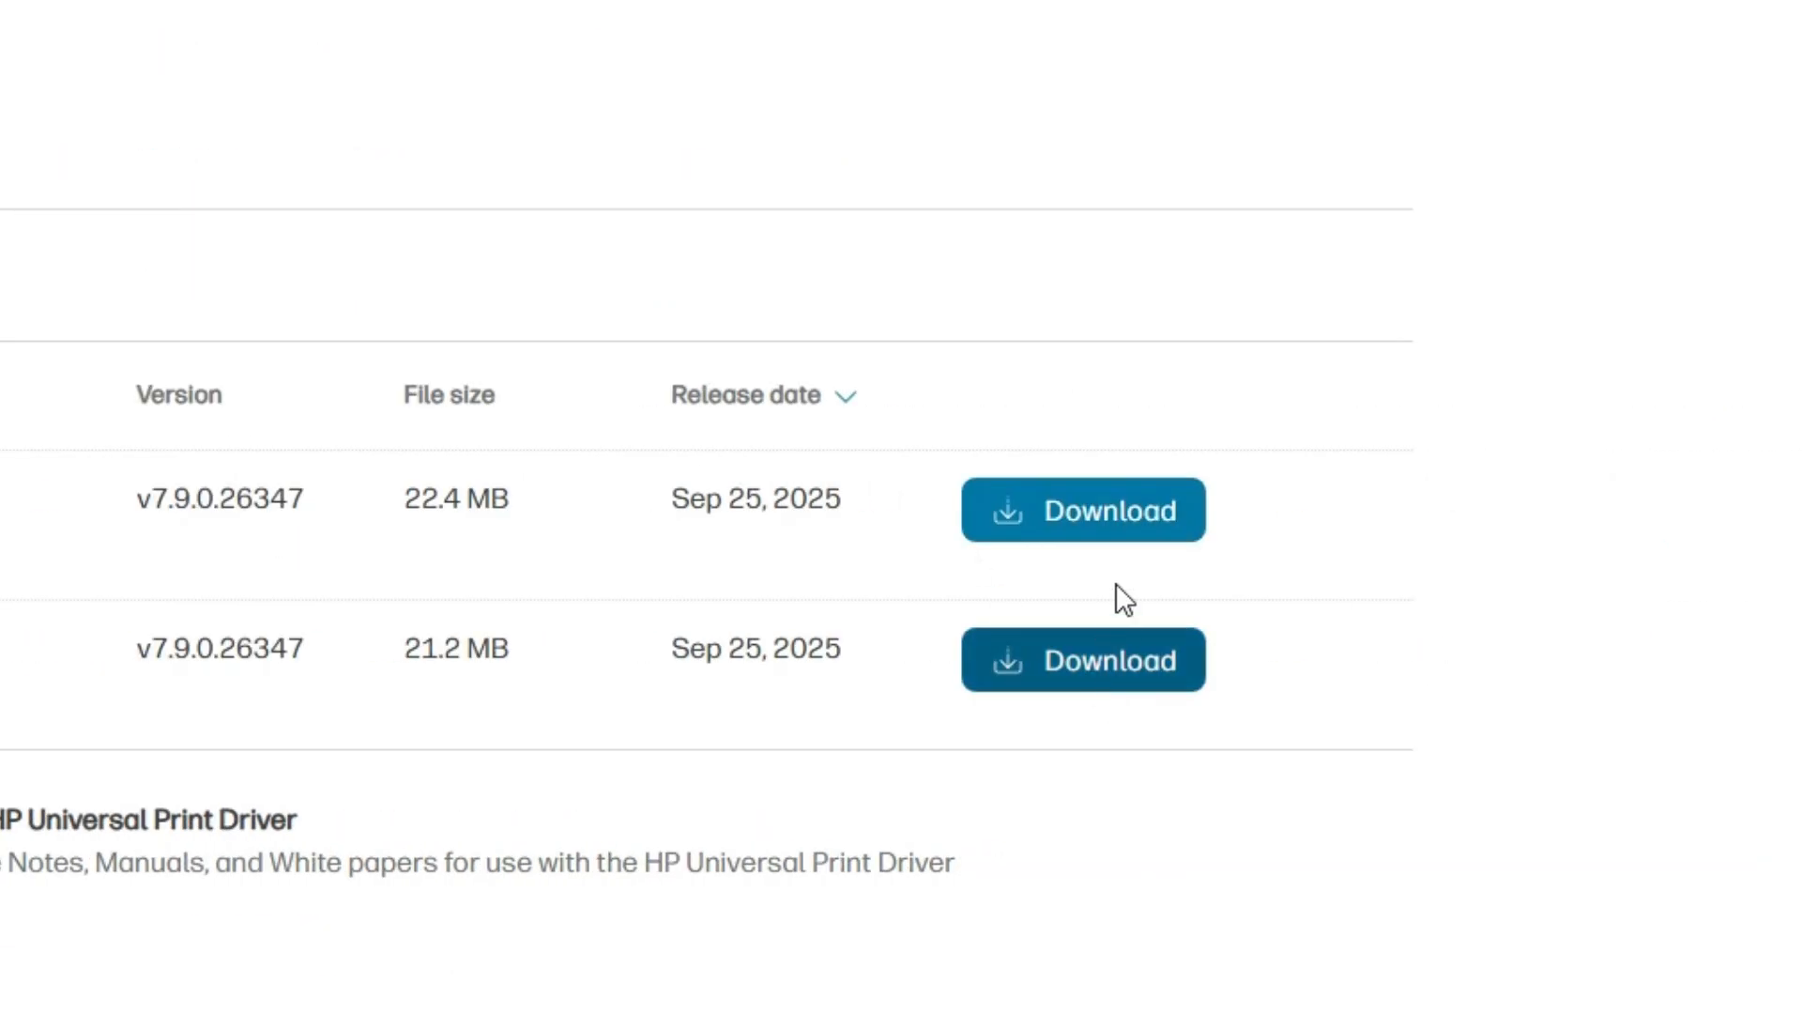
left_click(1144, 522)
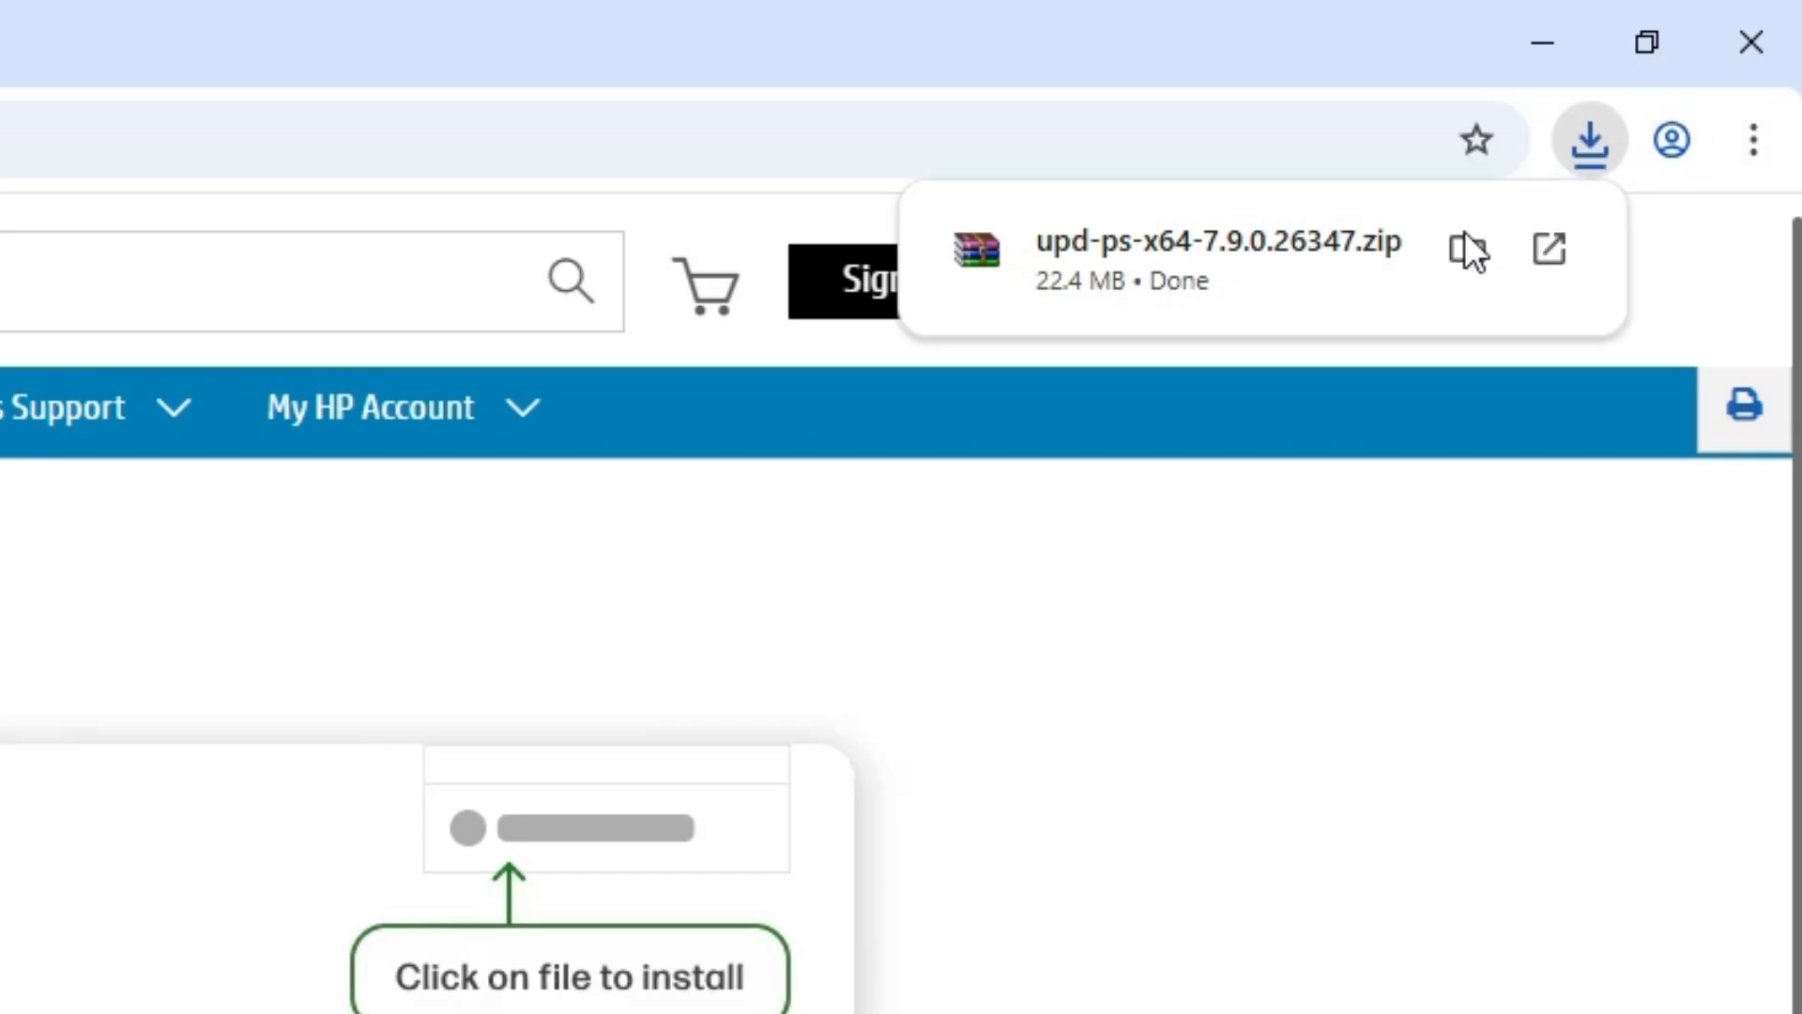
- Show the downloaded upd-ps-x64-7.9.0.26347.zip in its folder, move it to the desktop and close the Downloads folder
left_click(1461, 236)
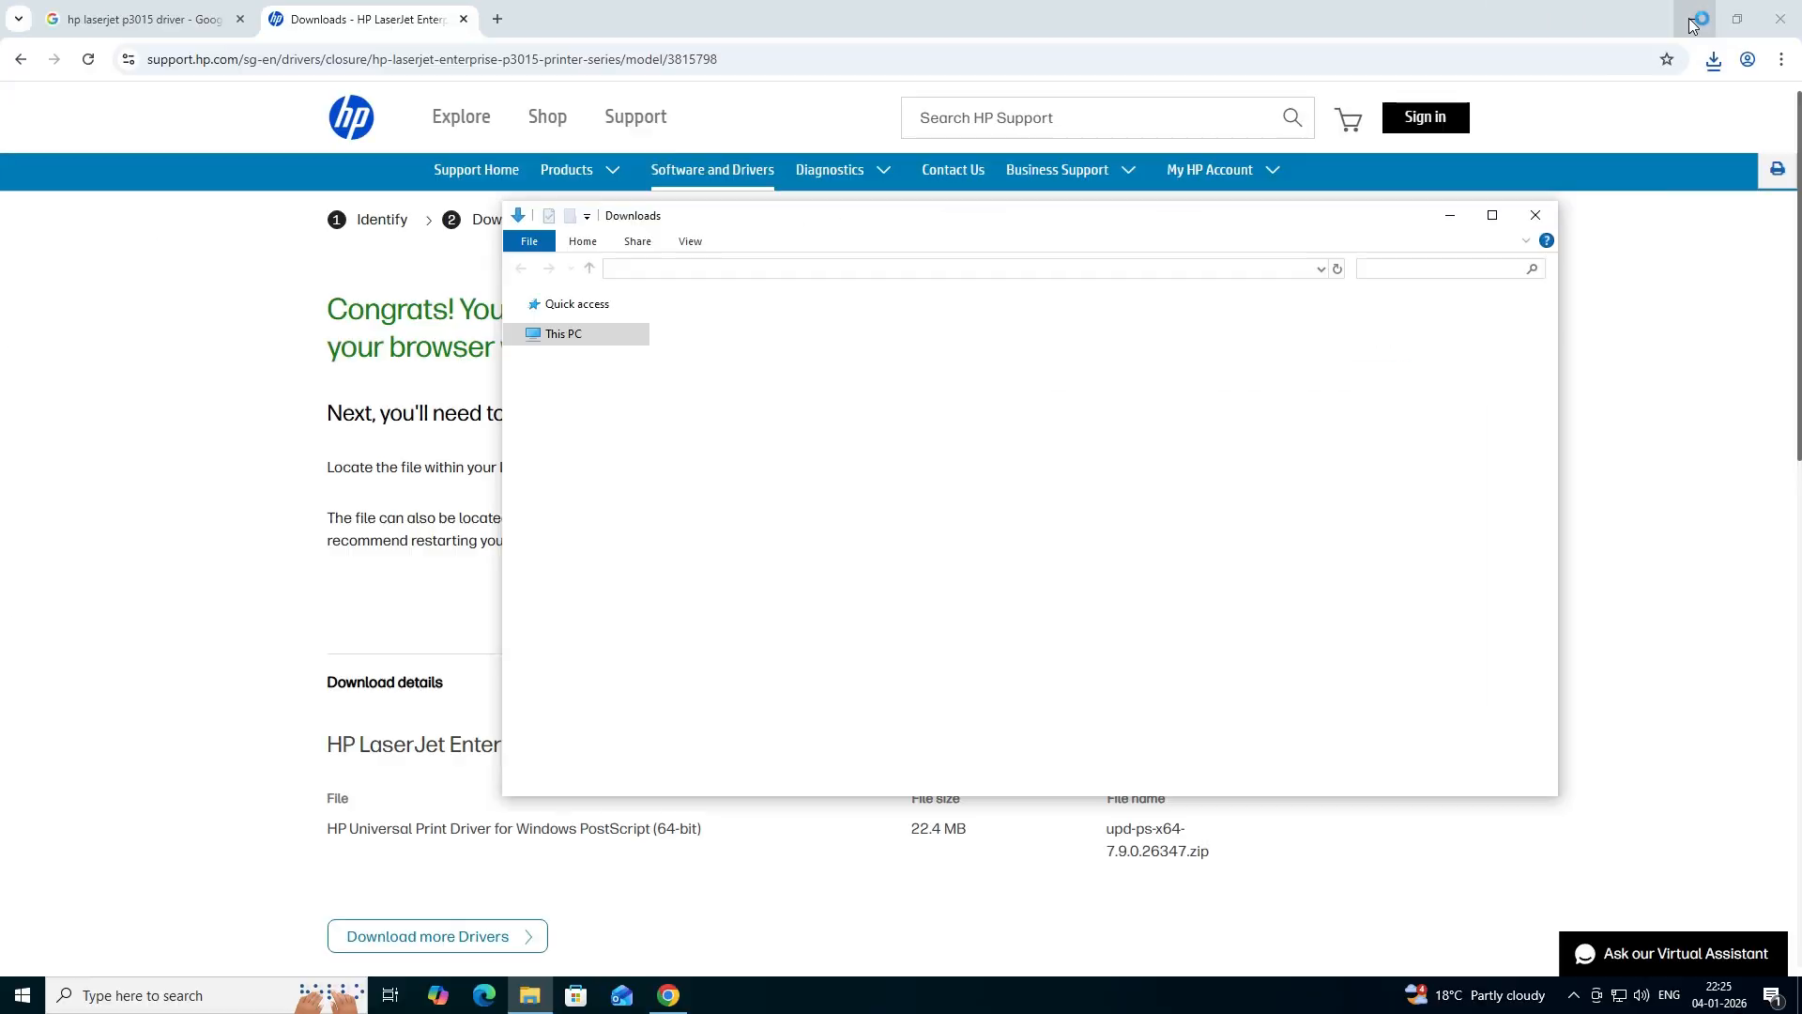
left_click(1543, 43)
left_click_drag(755, 353, 233, 526)
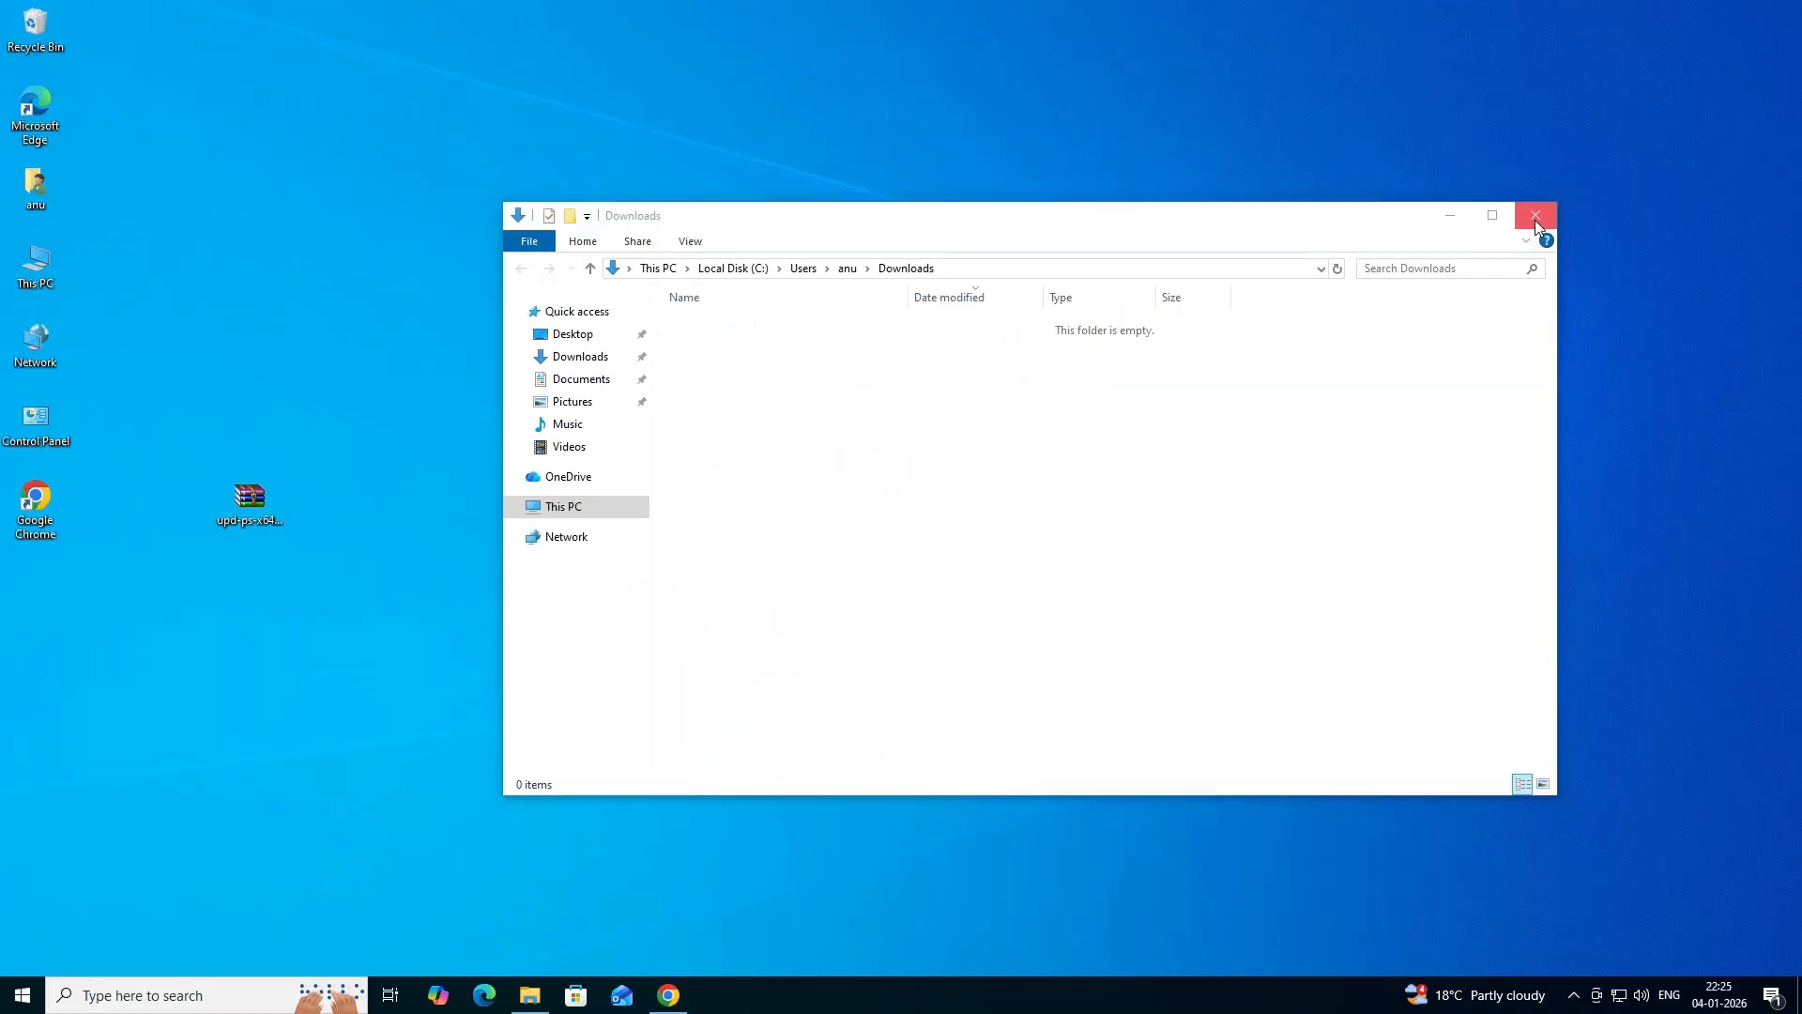
left_click(1536, 214)
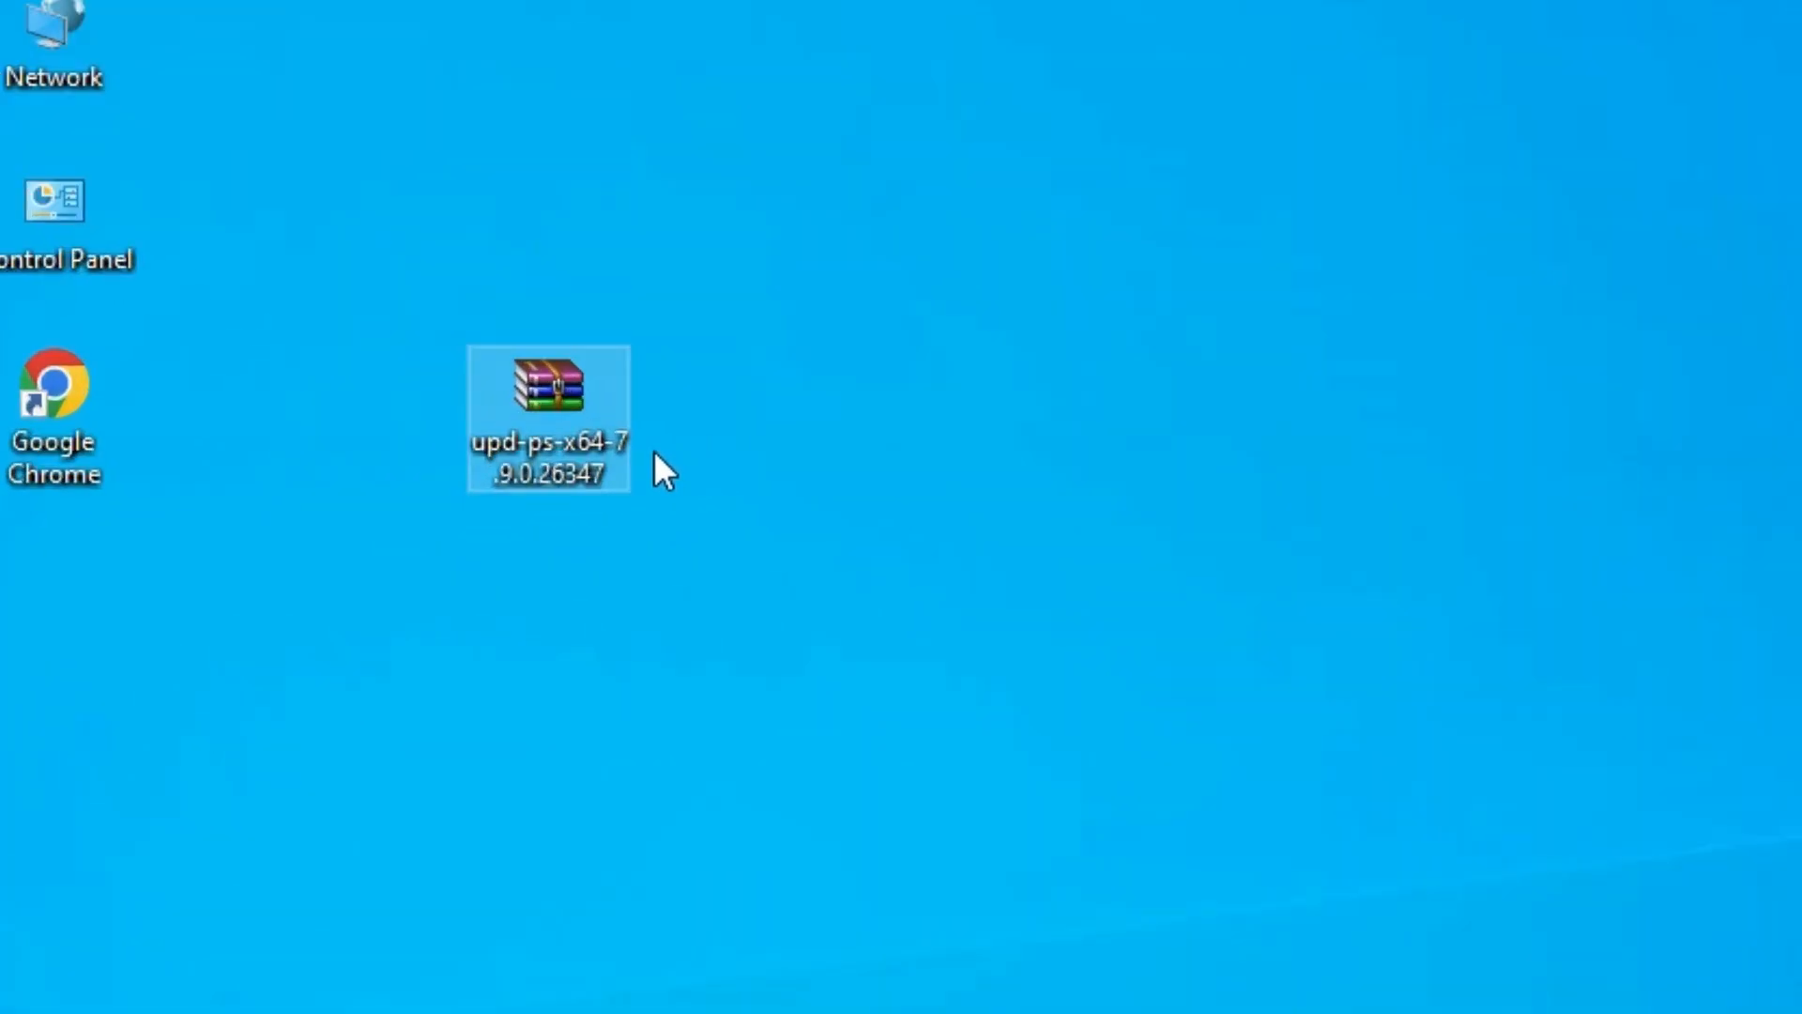
- Extract the upd-ps-x64-7.9.0.26347 archive on the desktop
right_click(550, 439)
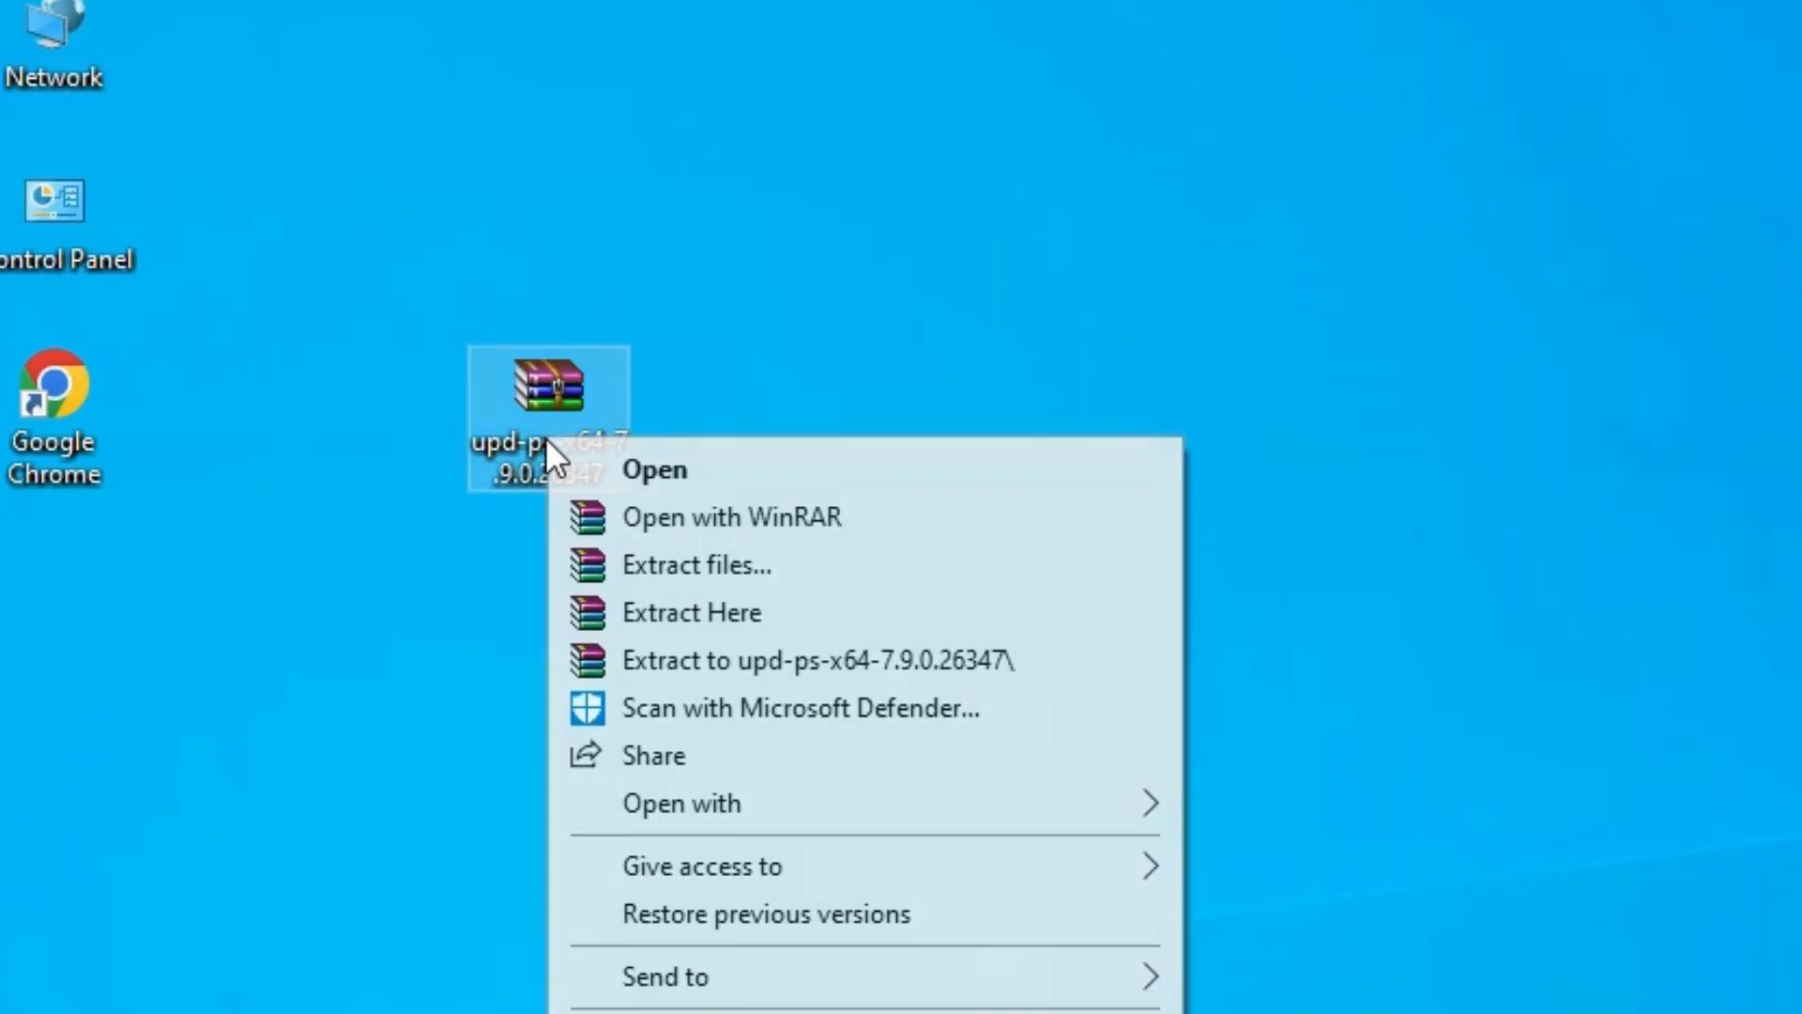
left_click(728, 572)
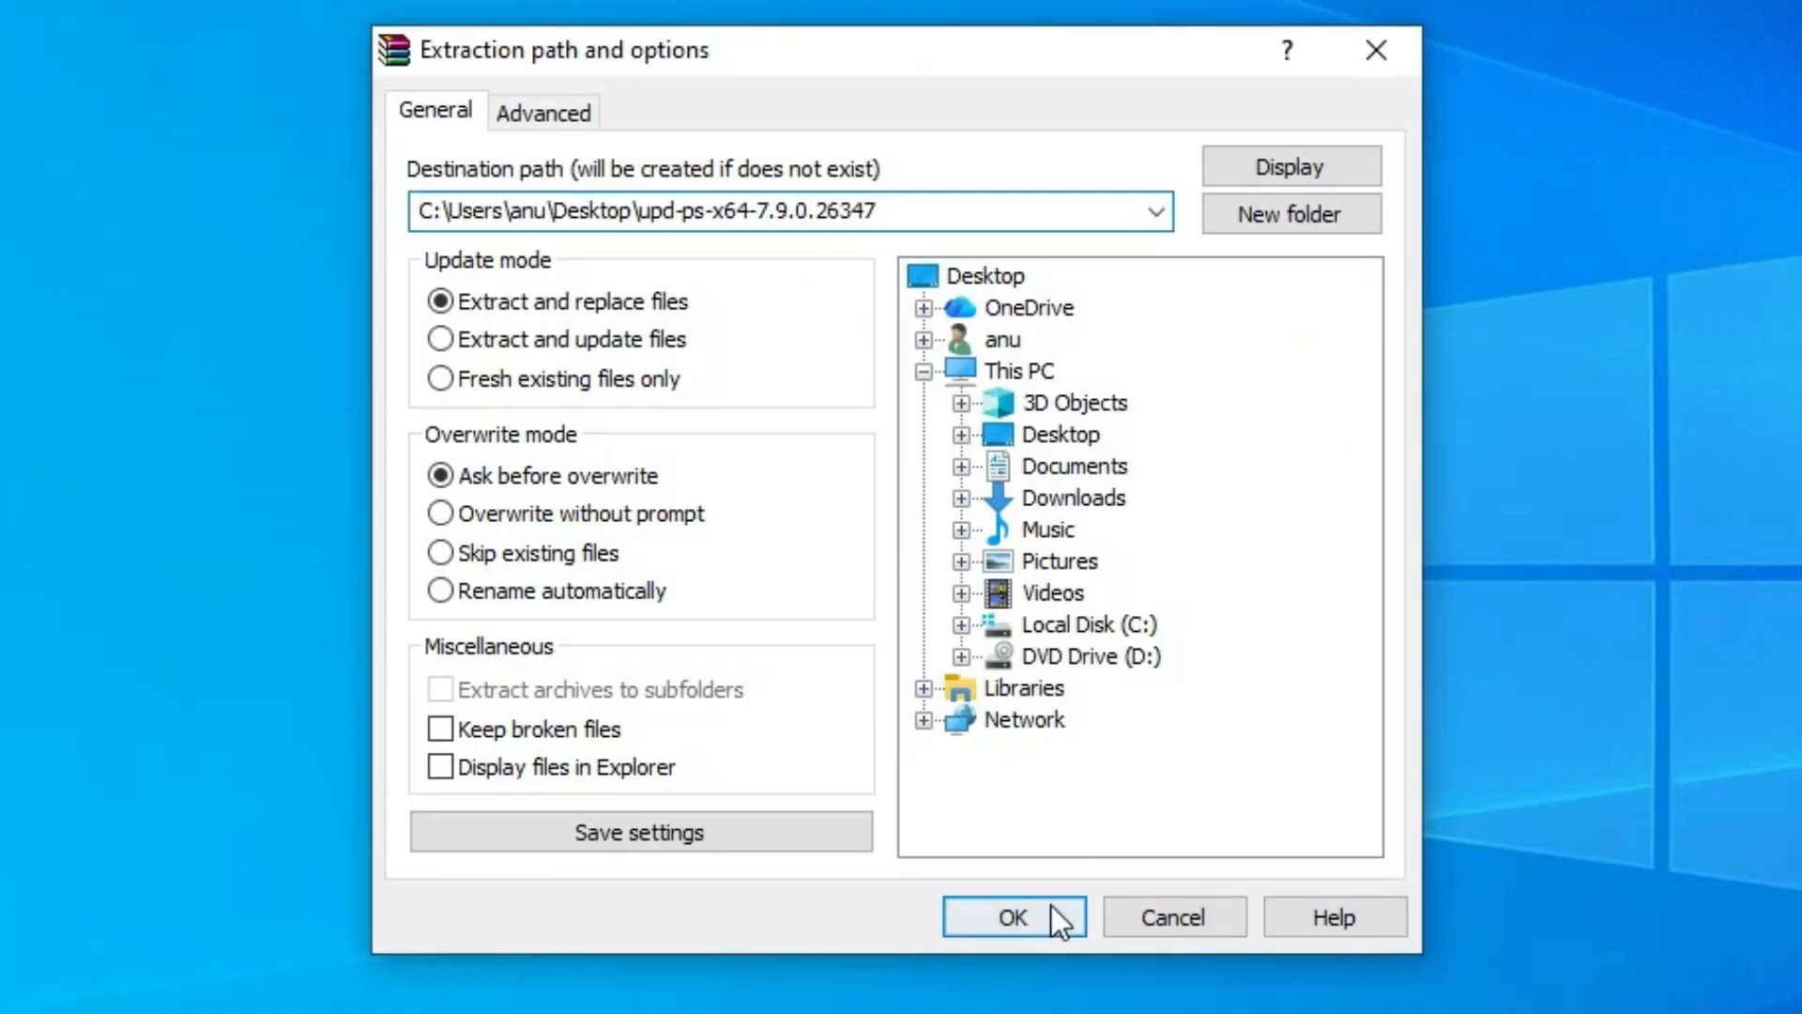
left_click(1051, 915)
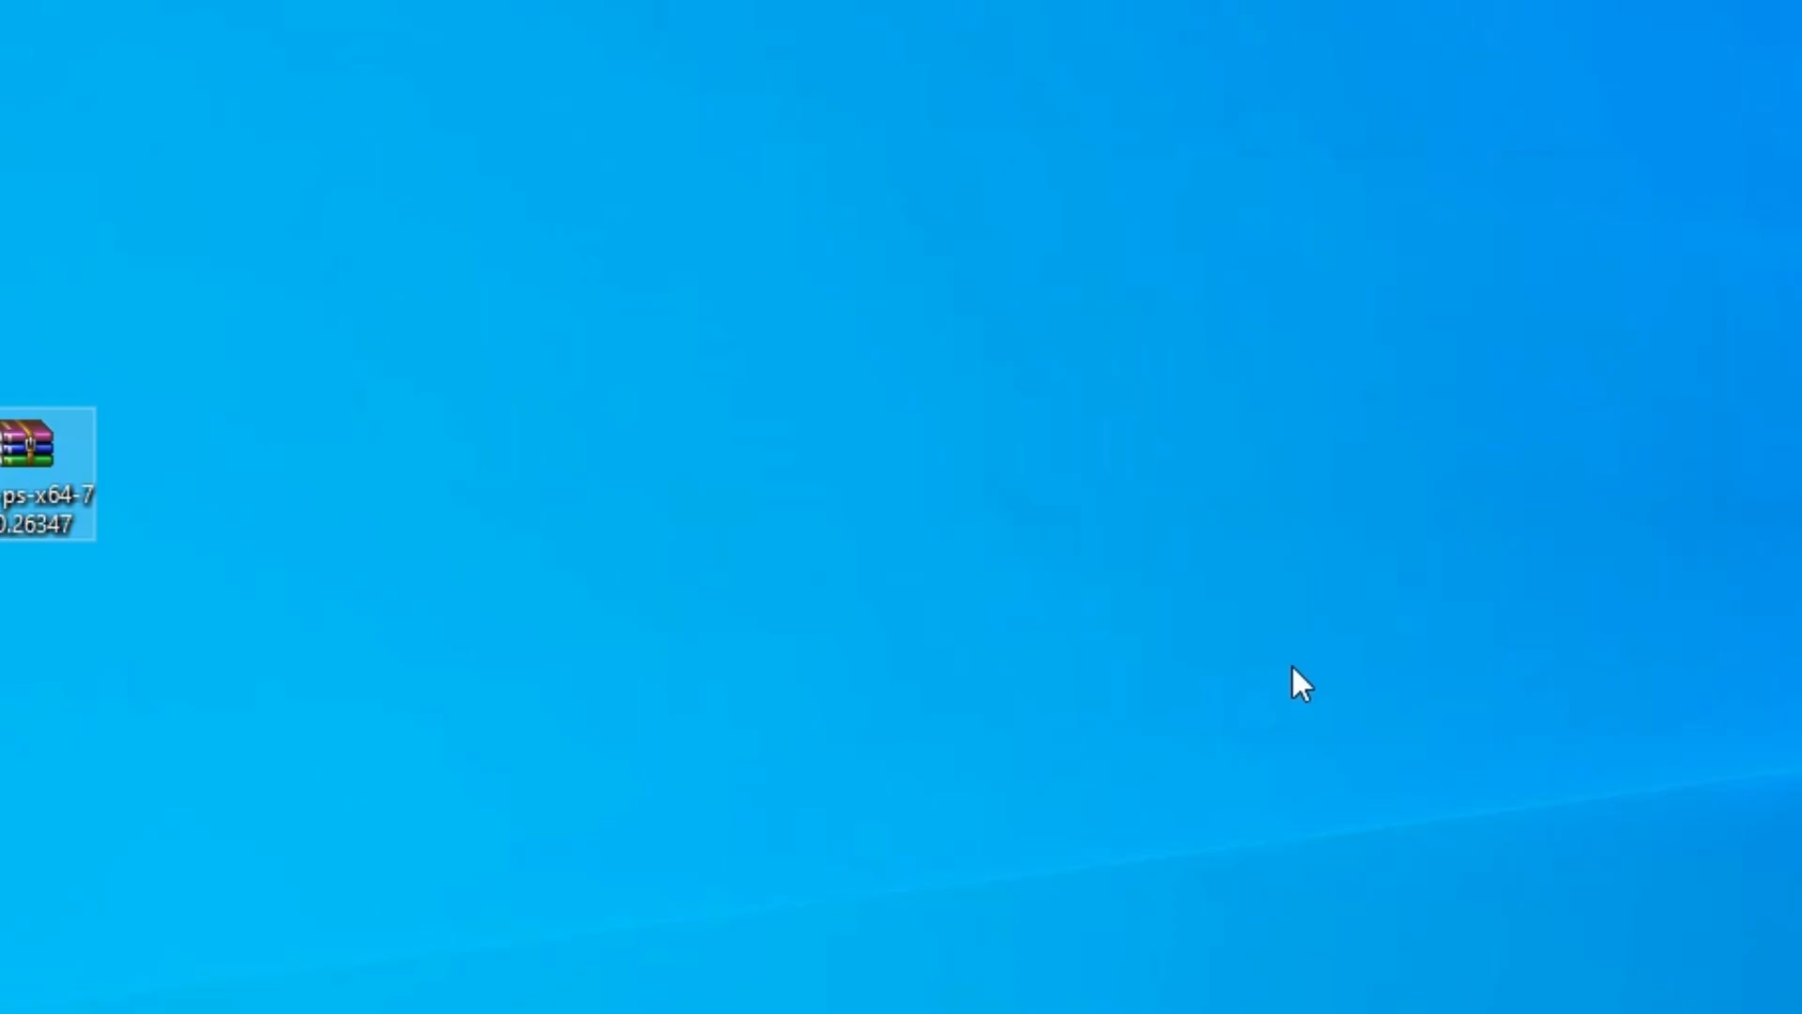
- Move the extracted driver folder below the archive on the desktop and check its contents
left_click_drag(81, 552, 381, 554)
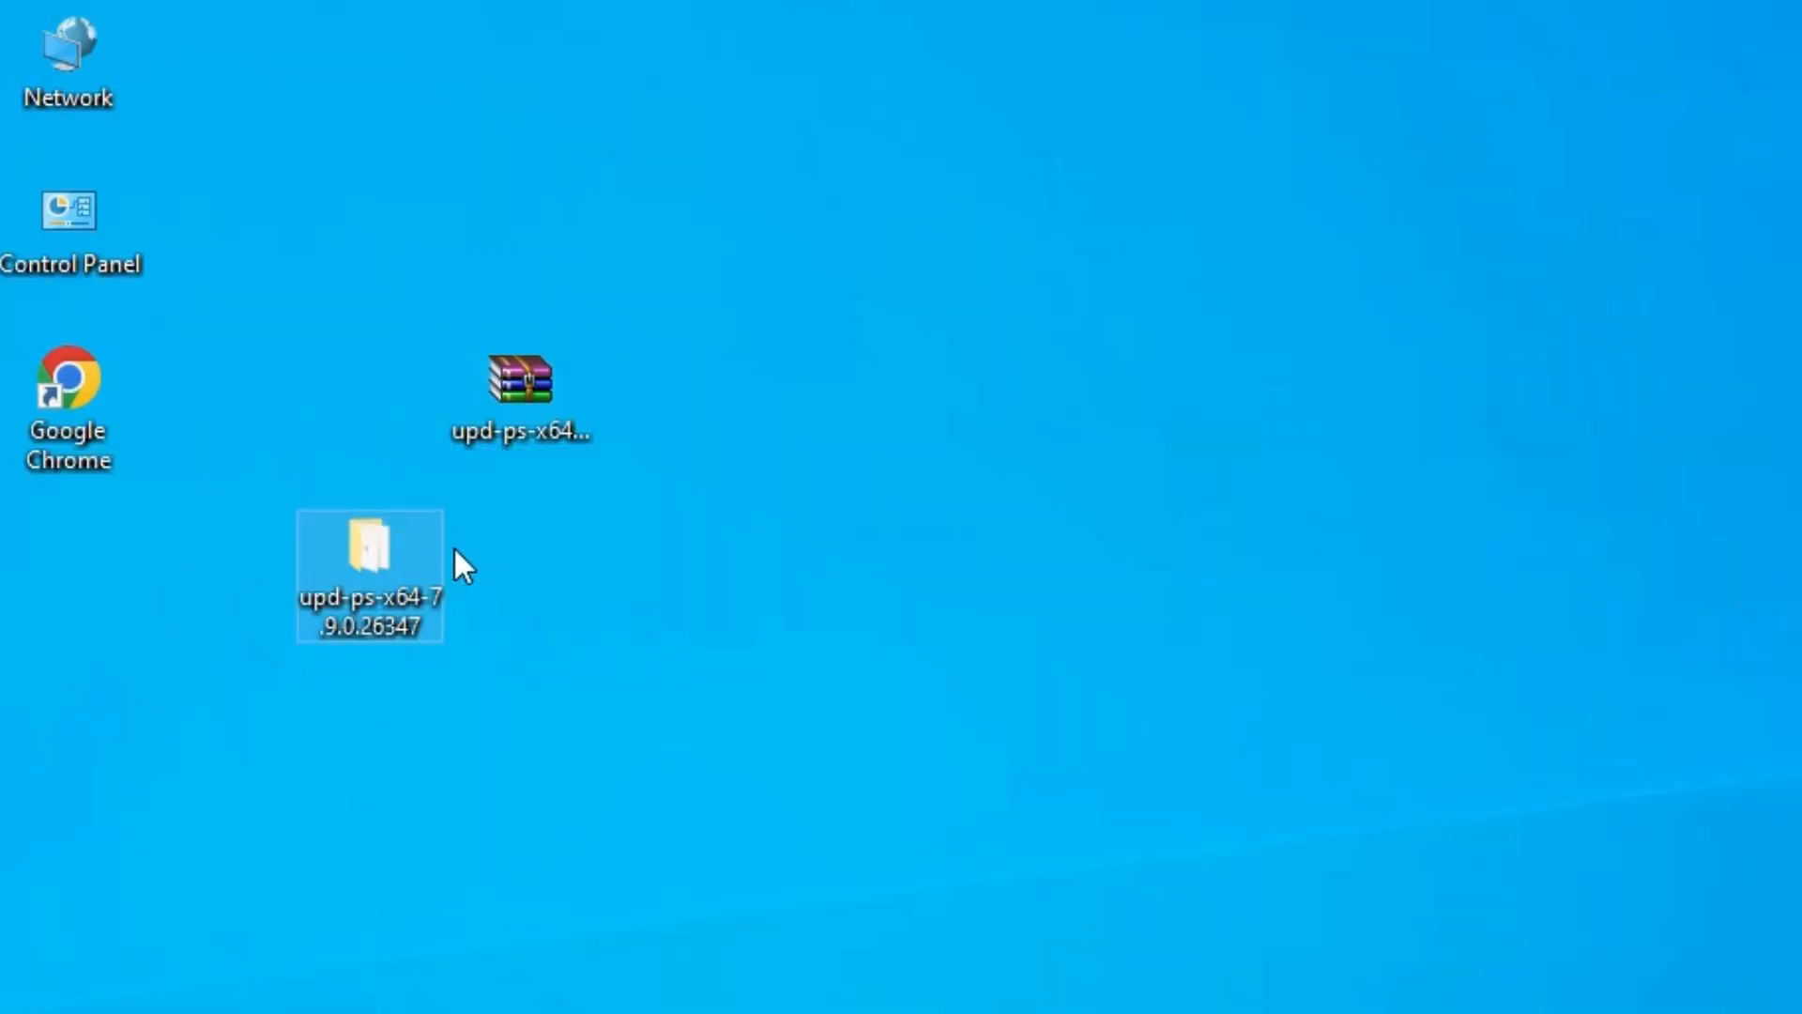
double_click(413, 574)
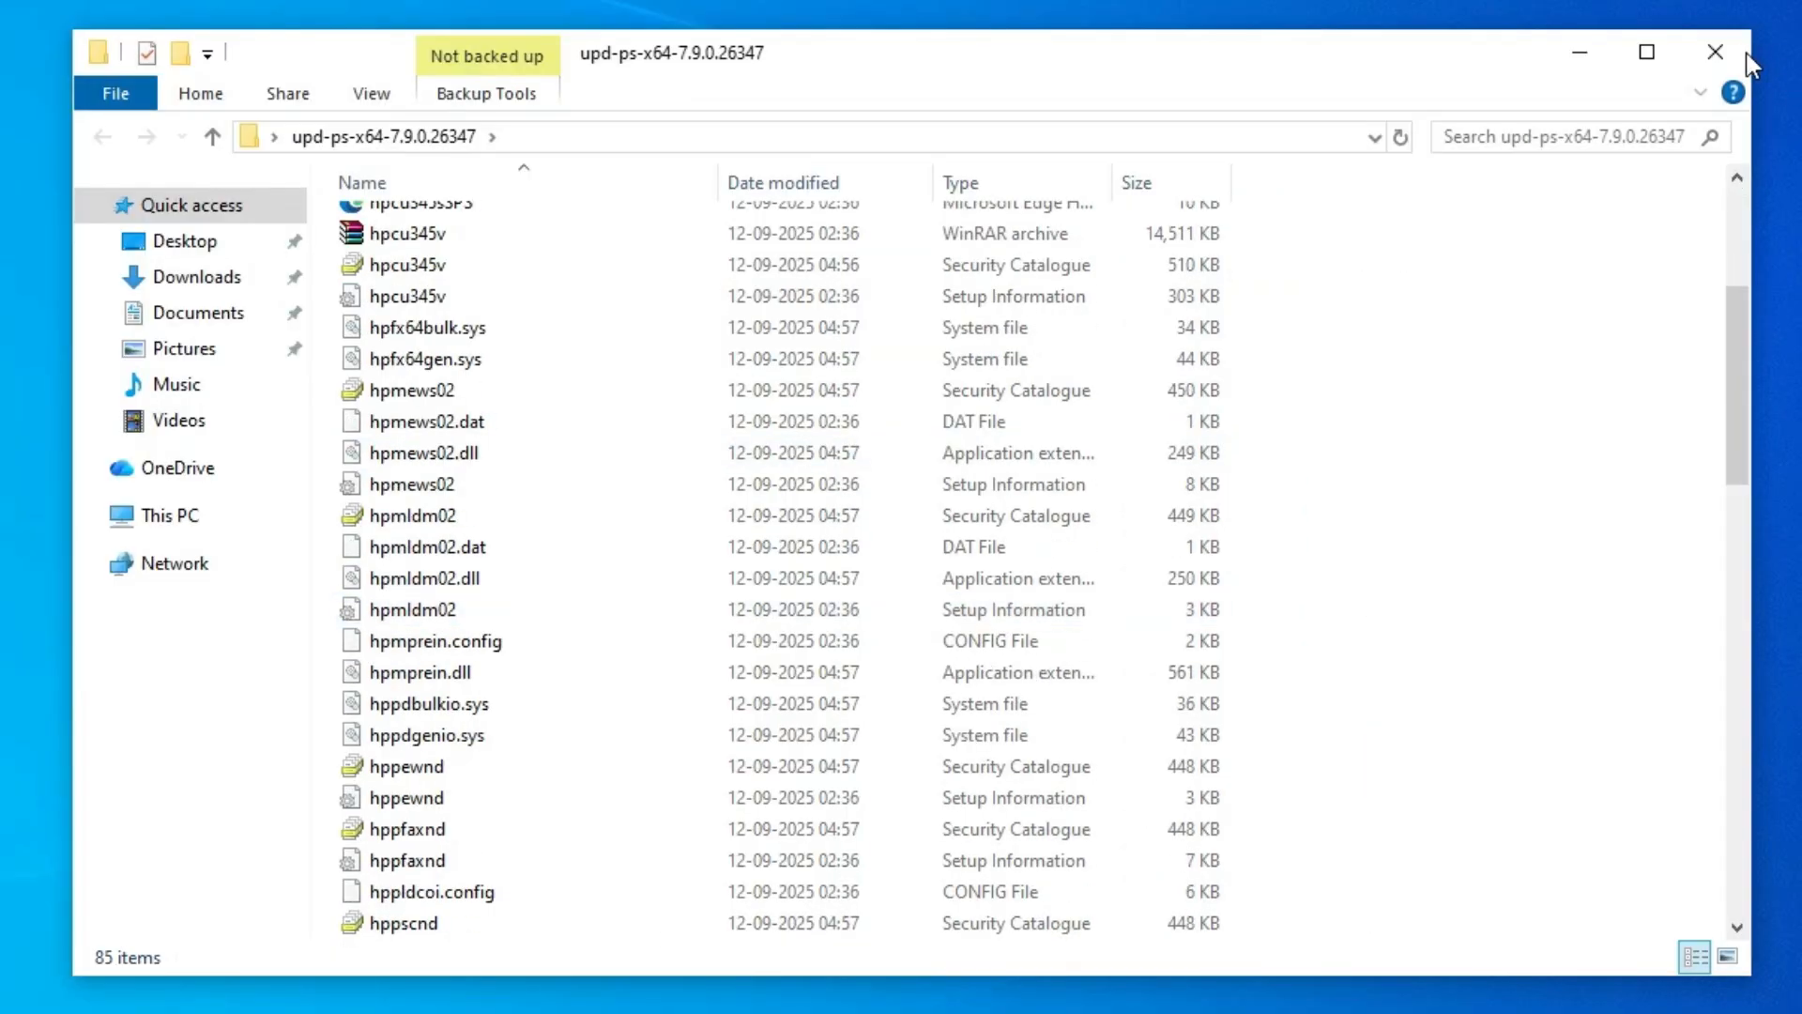
left_click(1738, 49)
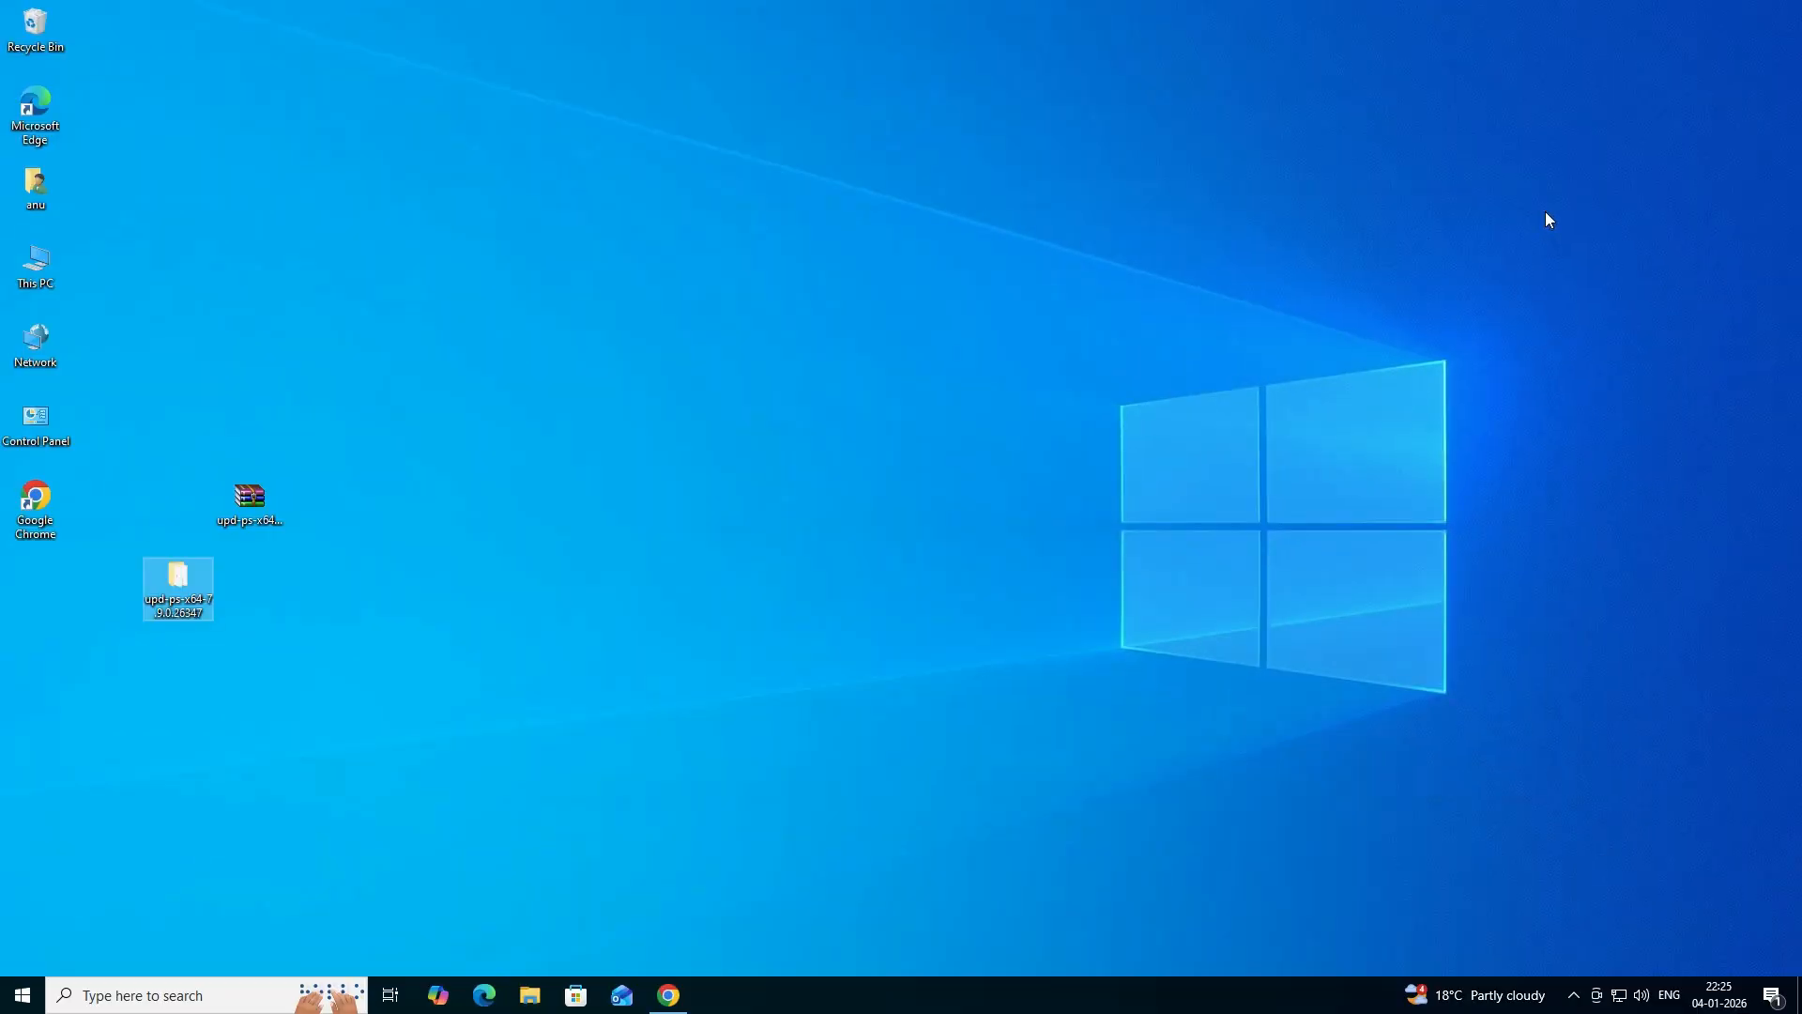
- Open the Printers & scanners settings and start adding a printer that isn't listed
left_click(21, 981)
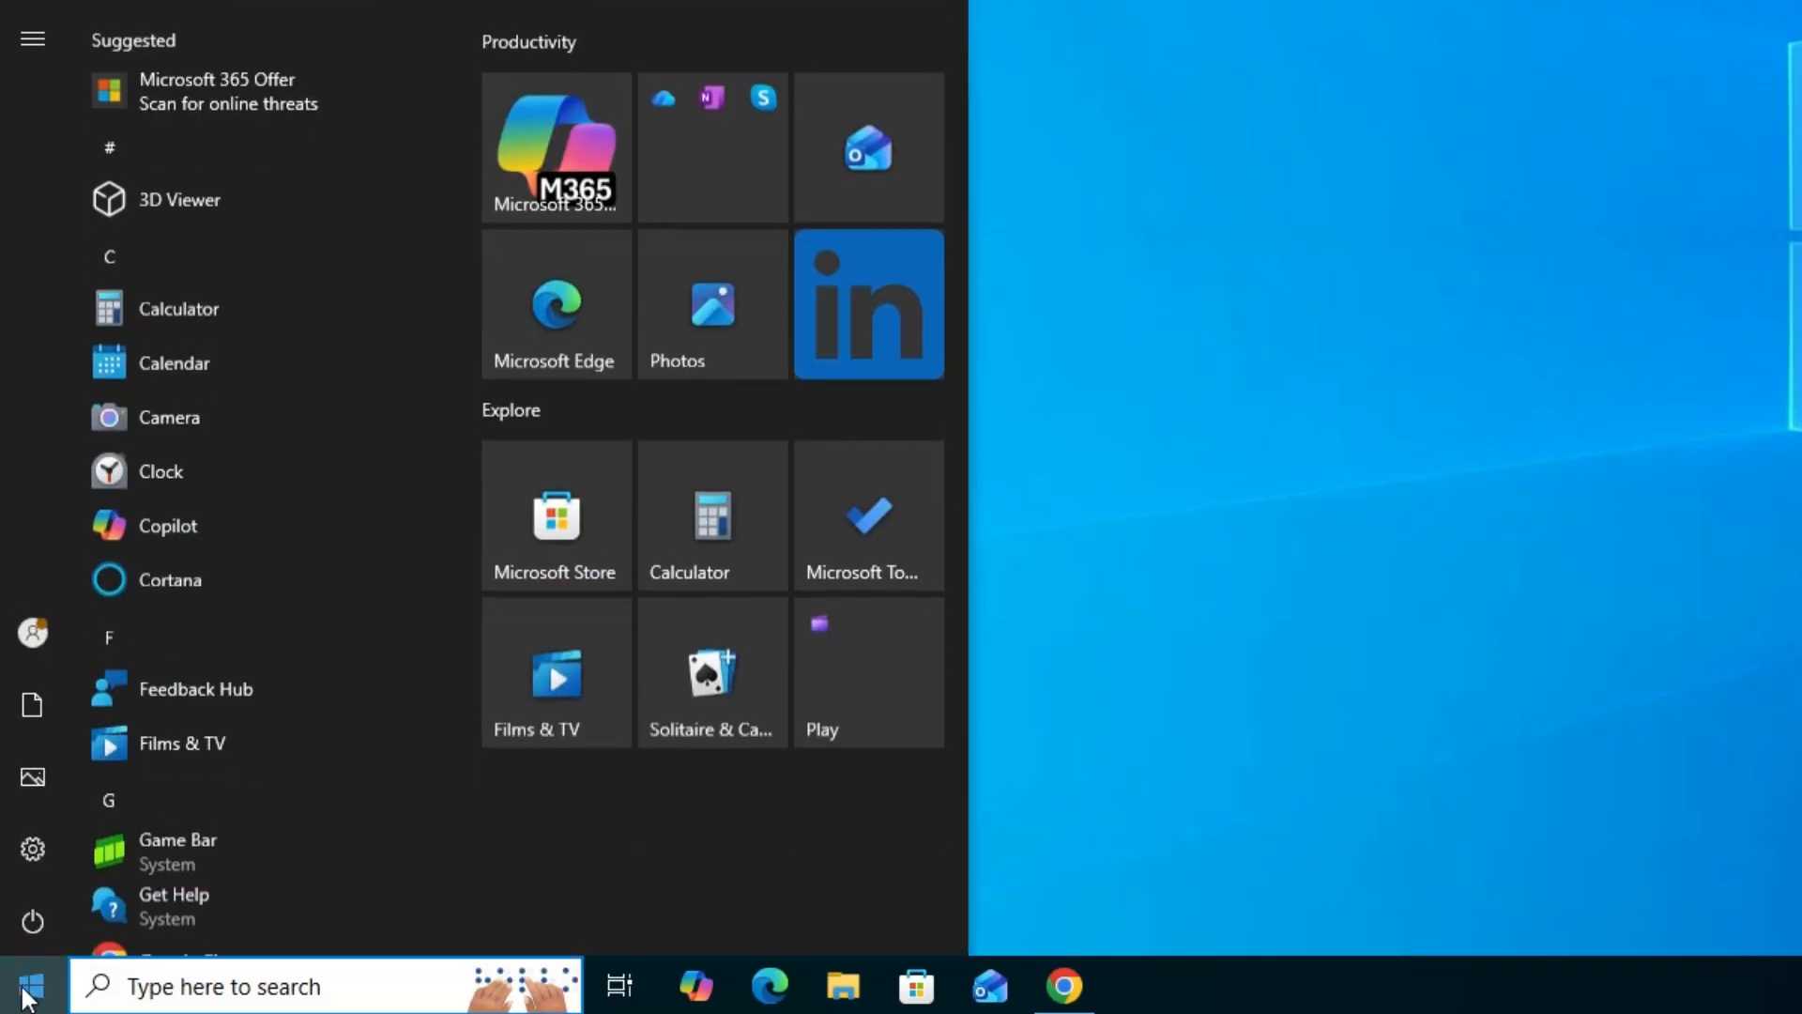
type("pr")
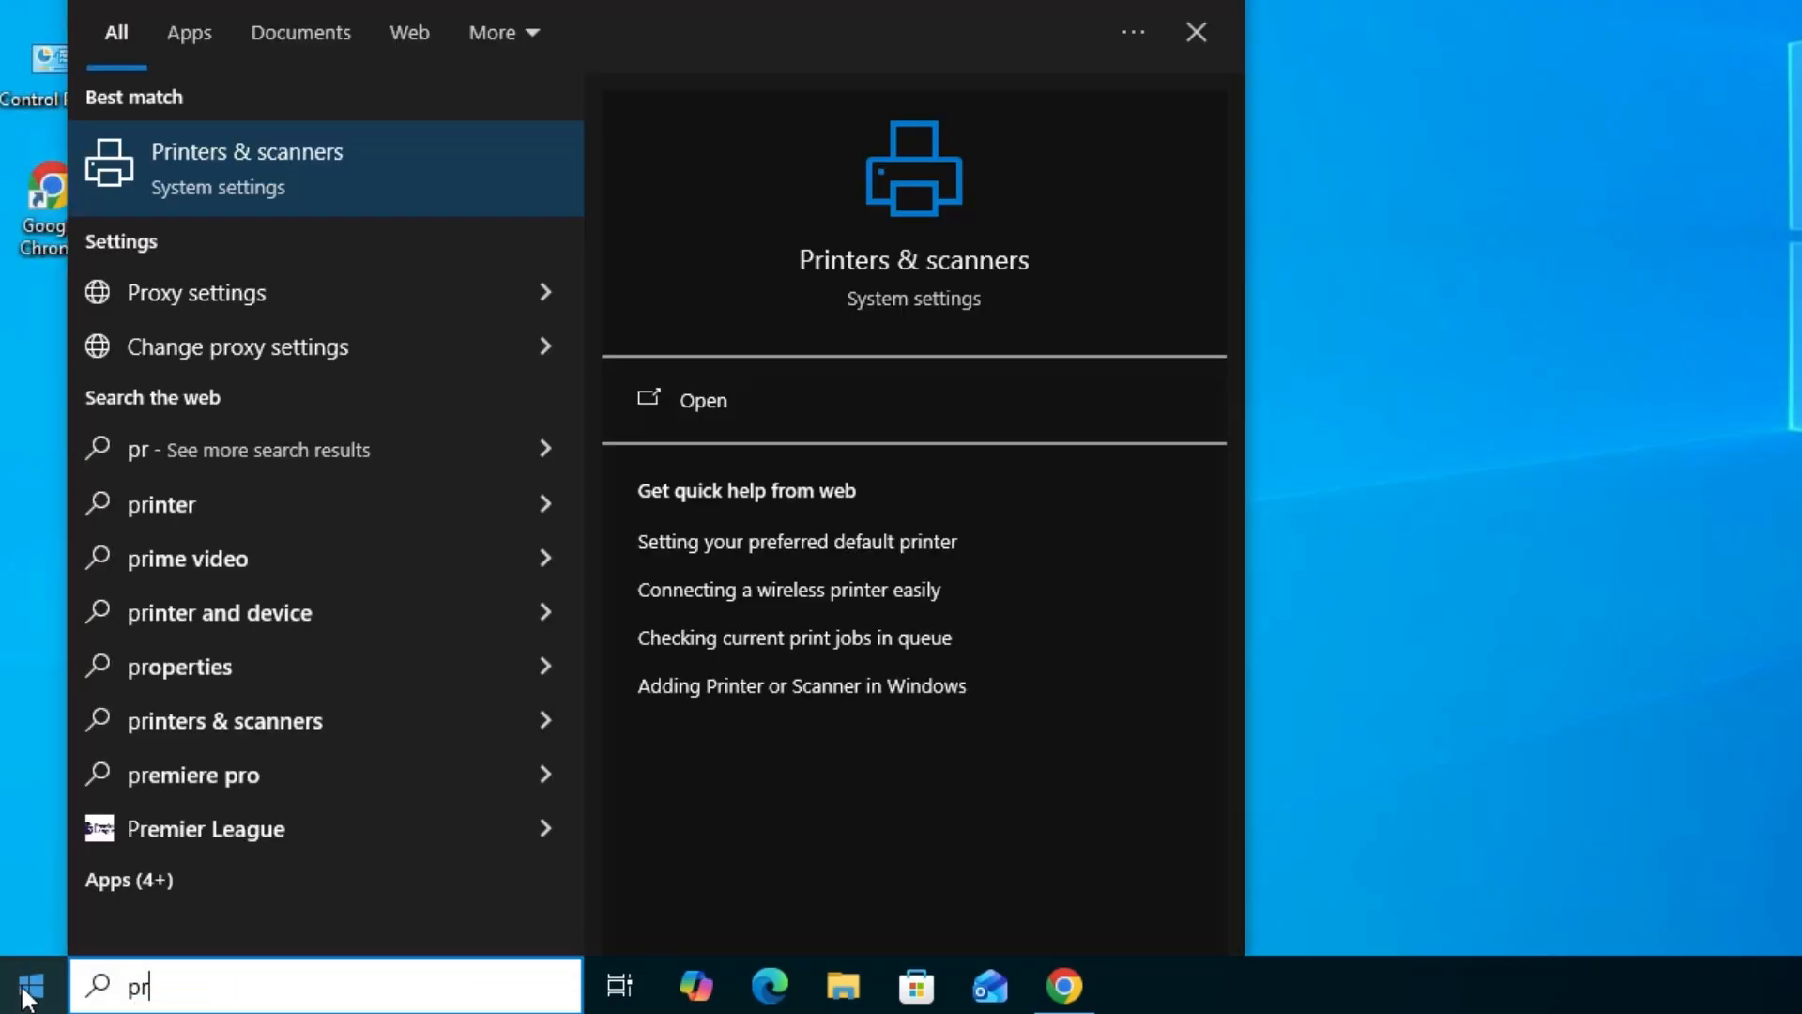
left_click(269, 189)
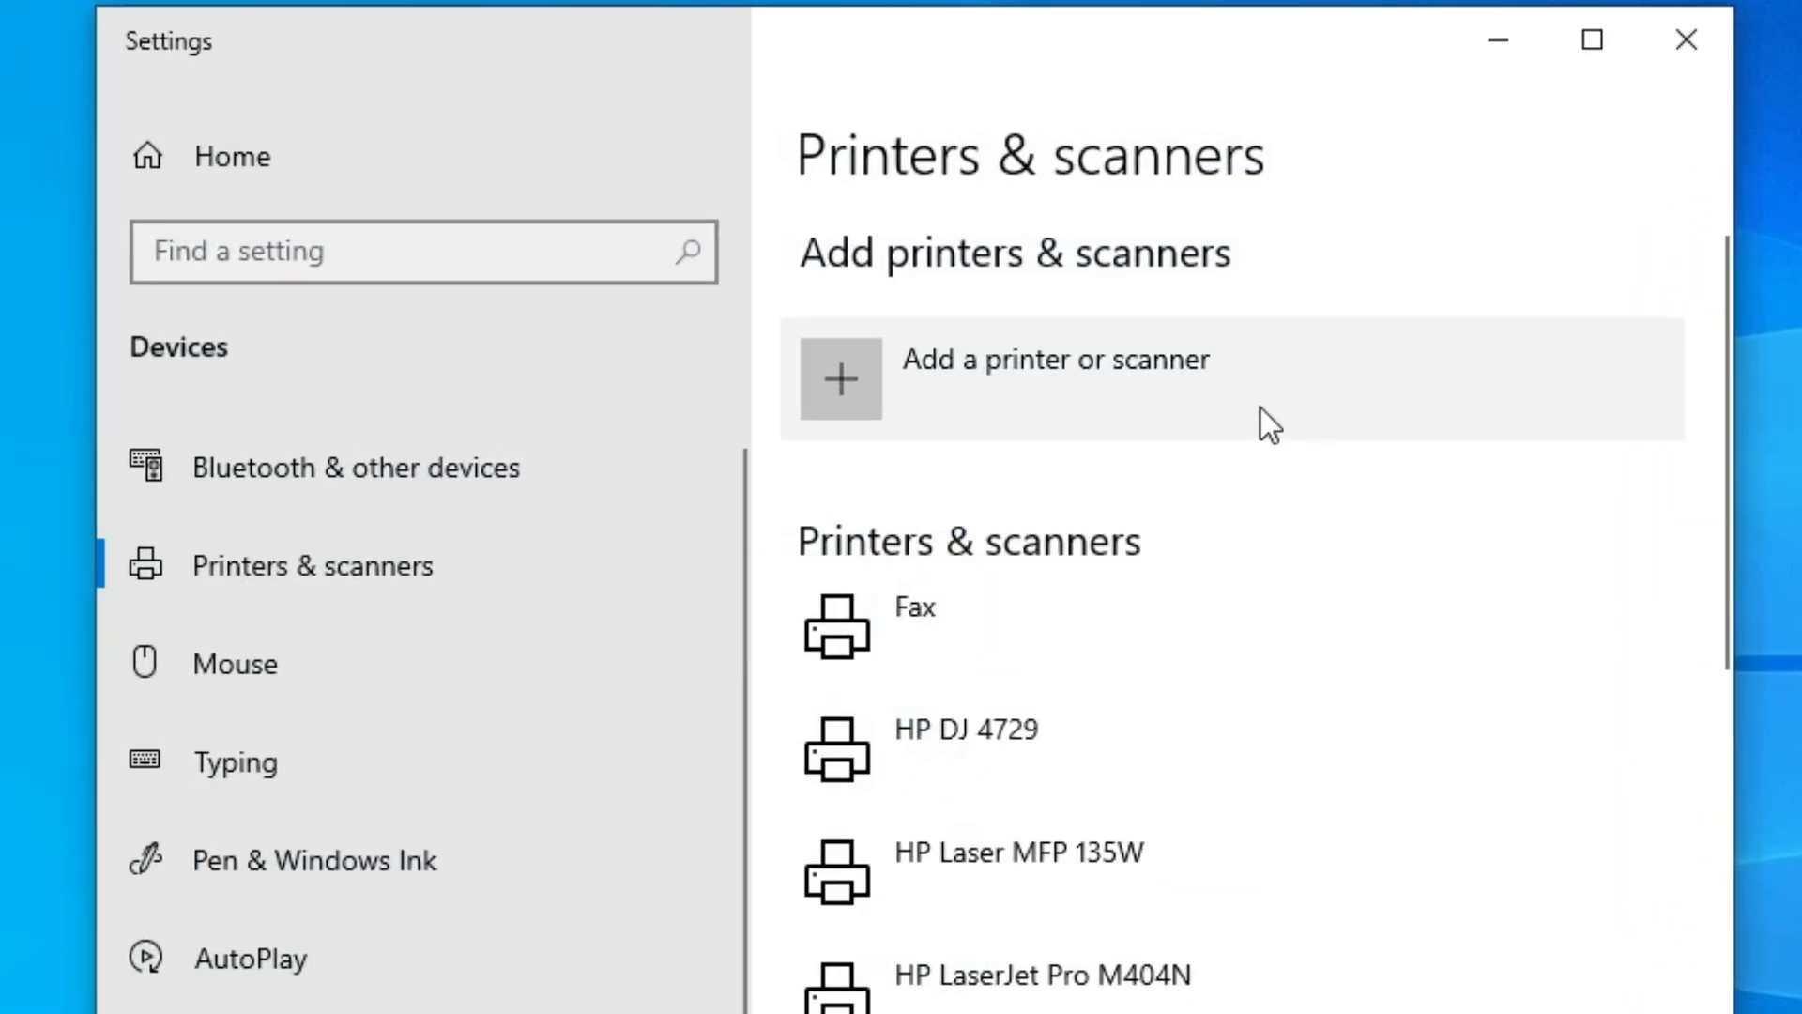
left_click(1041, 402)
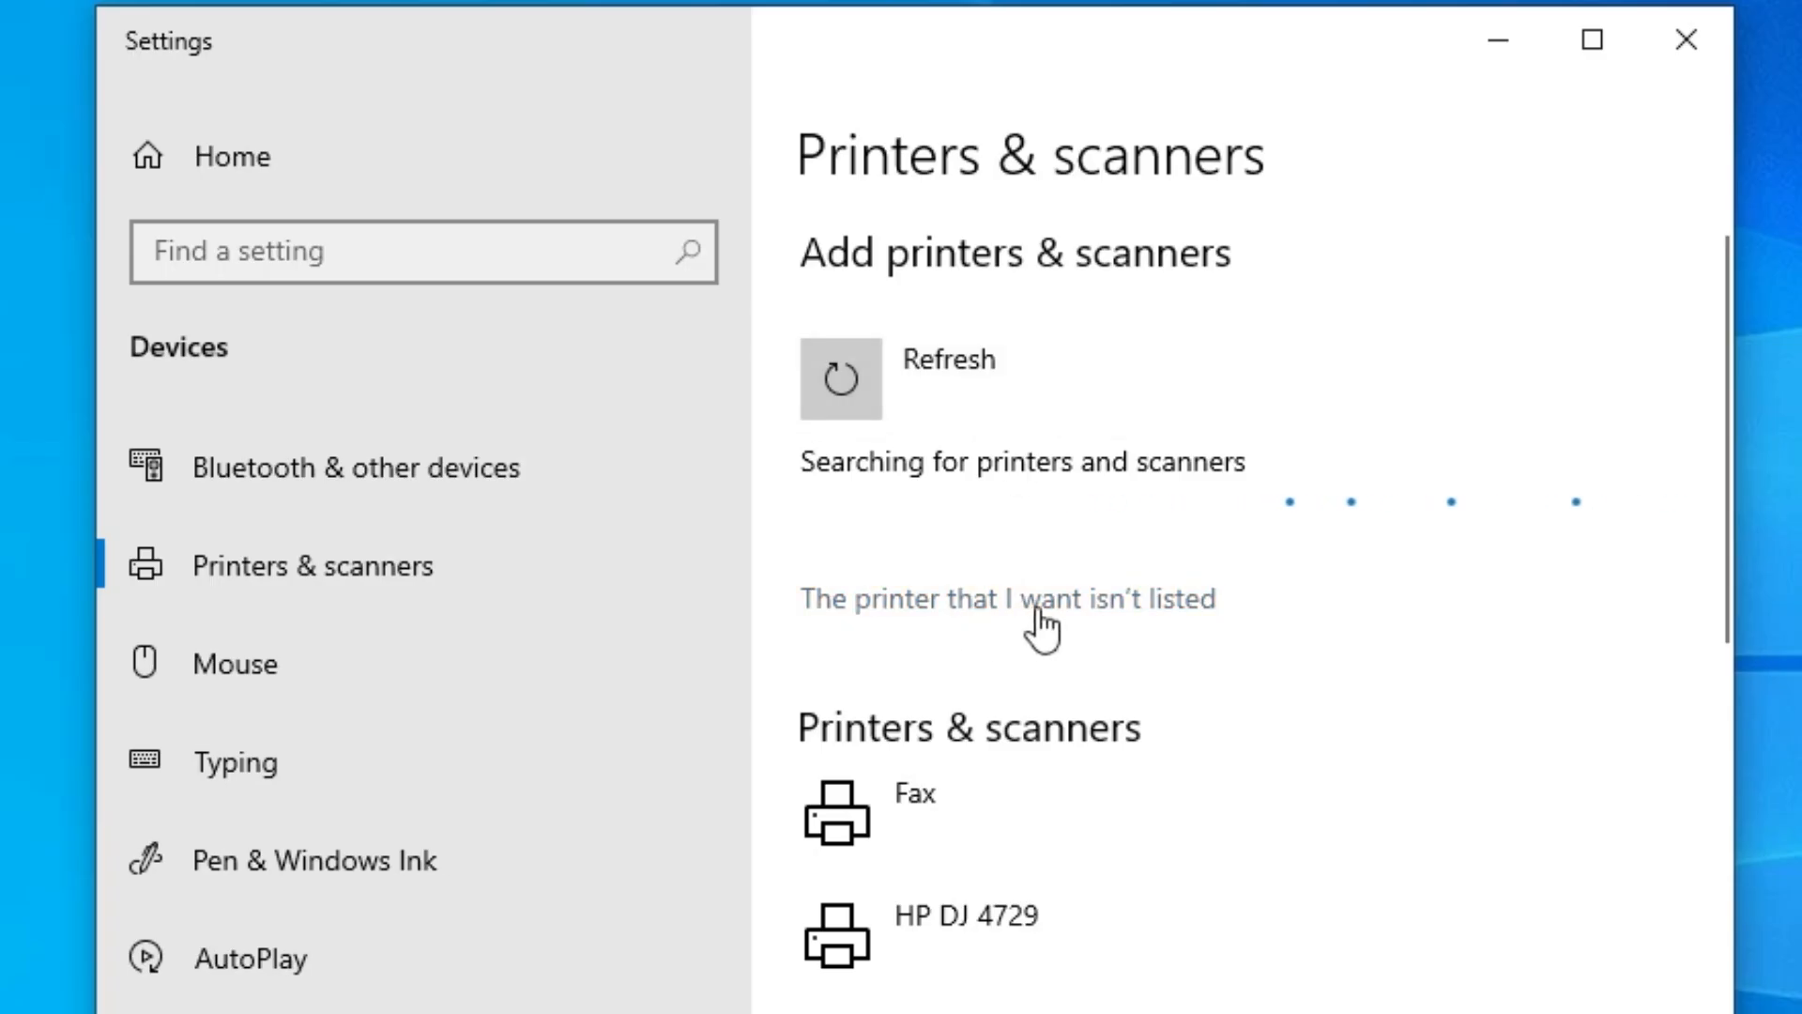
left_click(1136, 602)
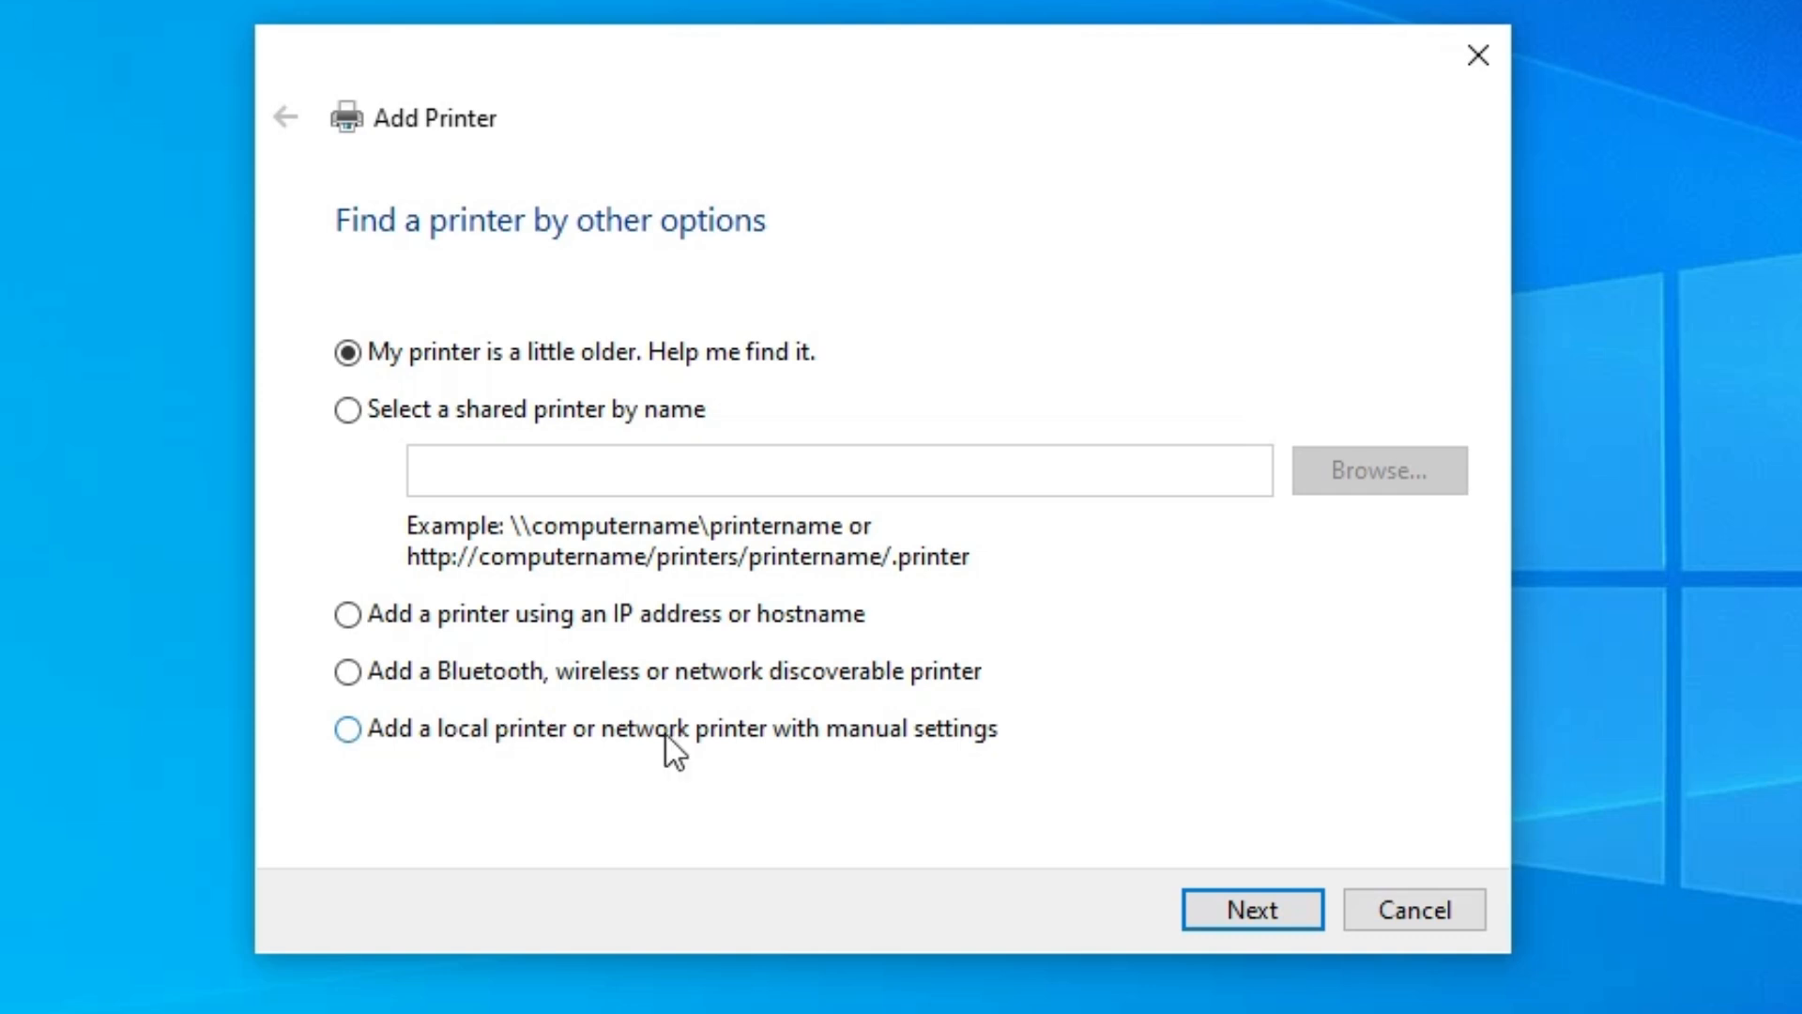
- Add a local or network printer with manual settings, using the existing port USB_001 (Local Port)
left_click(966, 735)
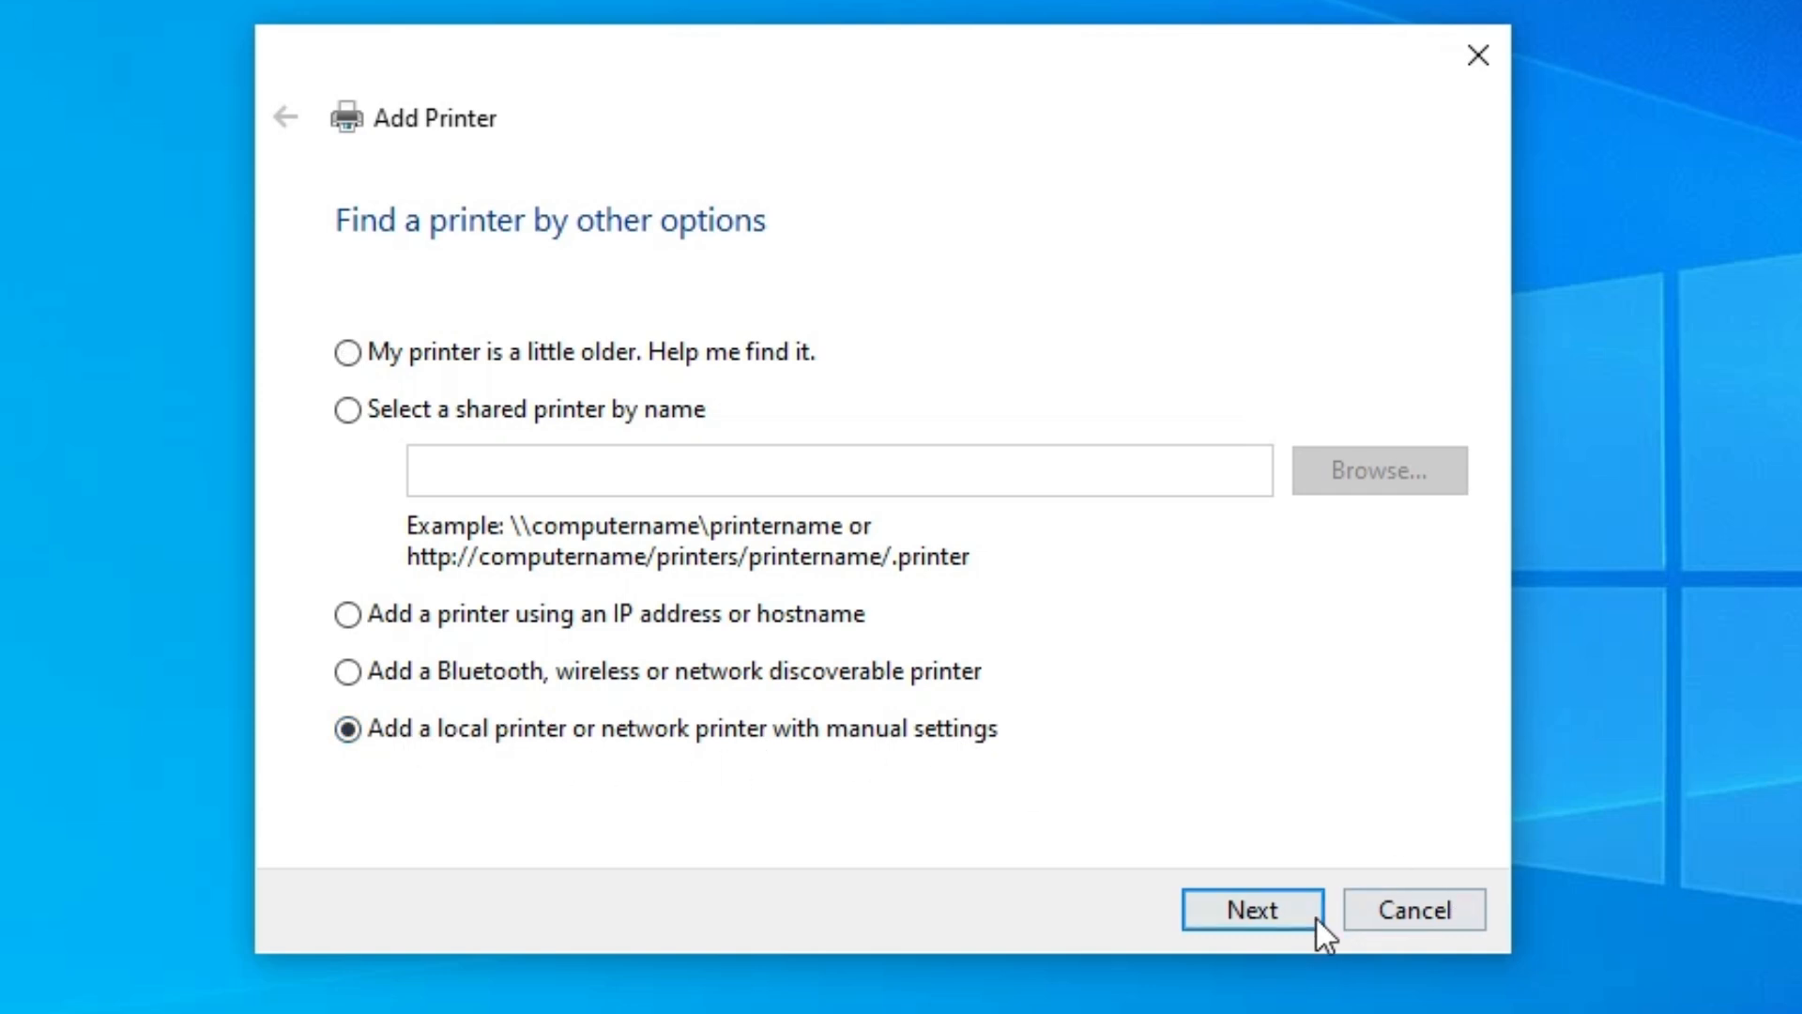
left_click(1314, 918)
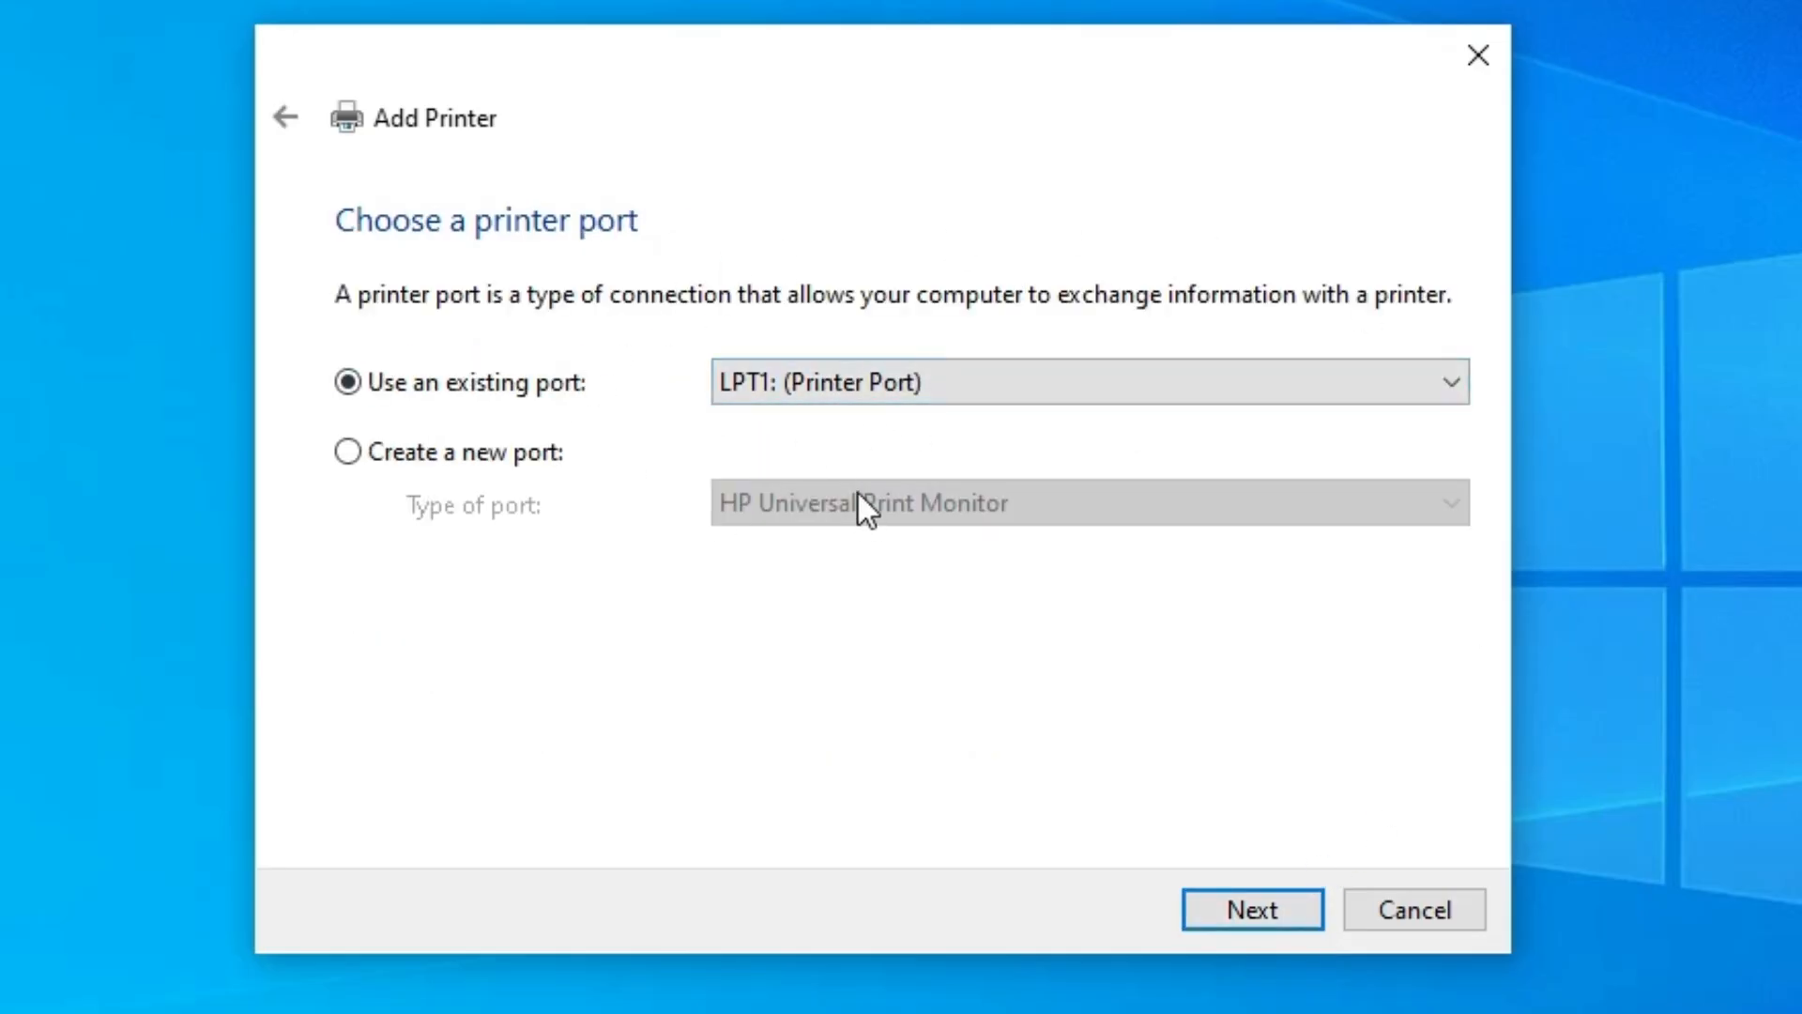
left_click(880, 381)
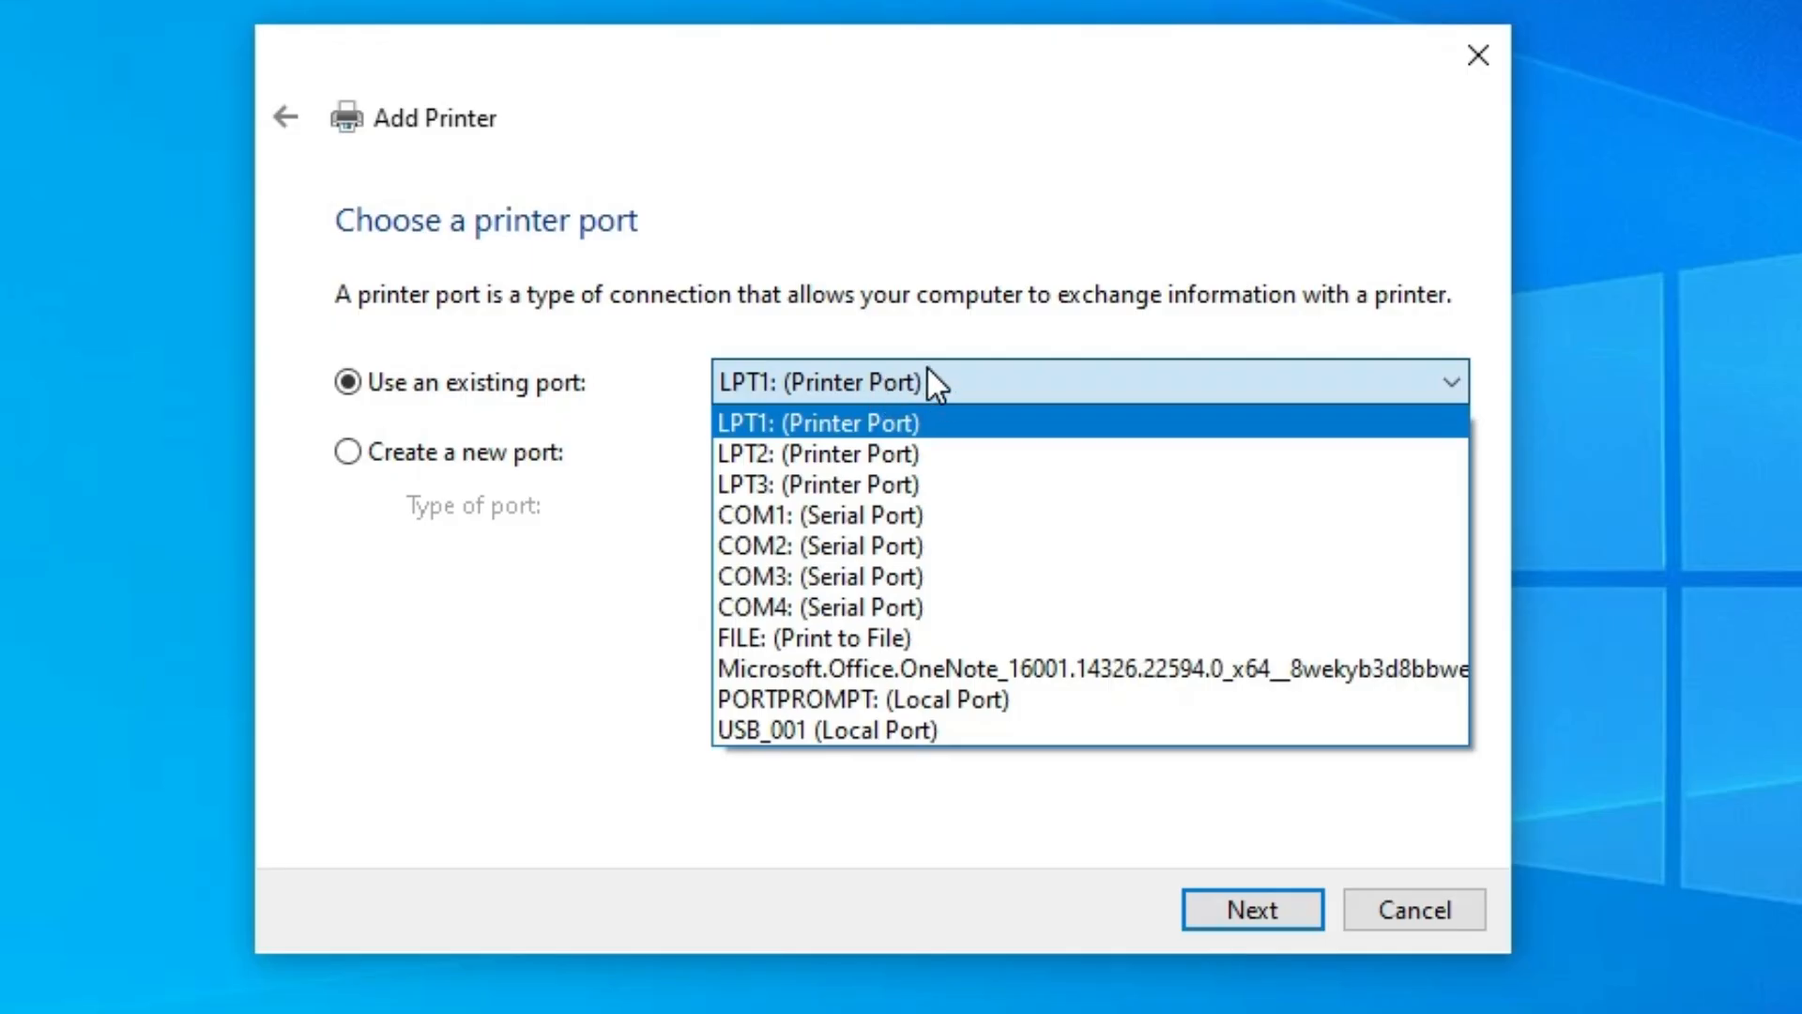
left_click(890, 728)
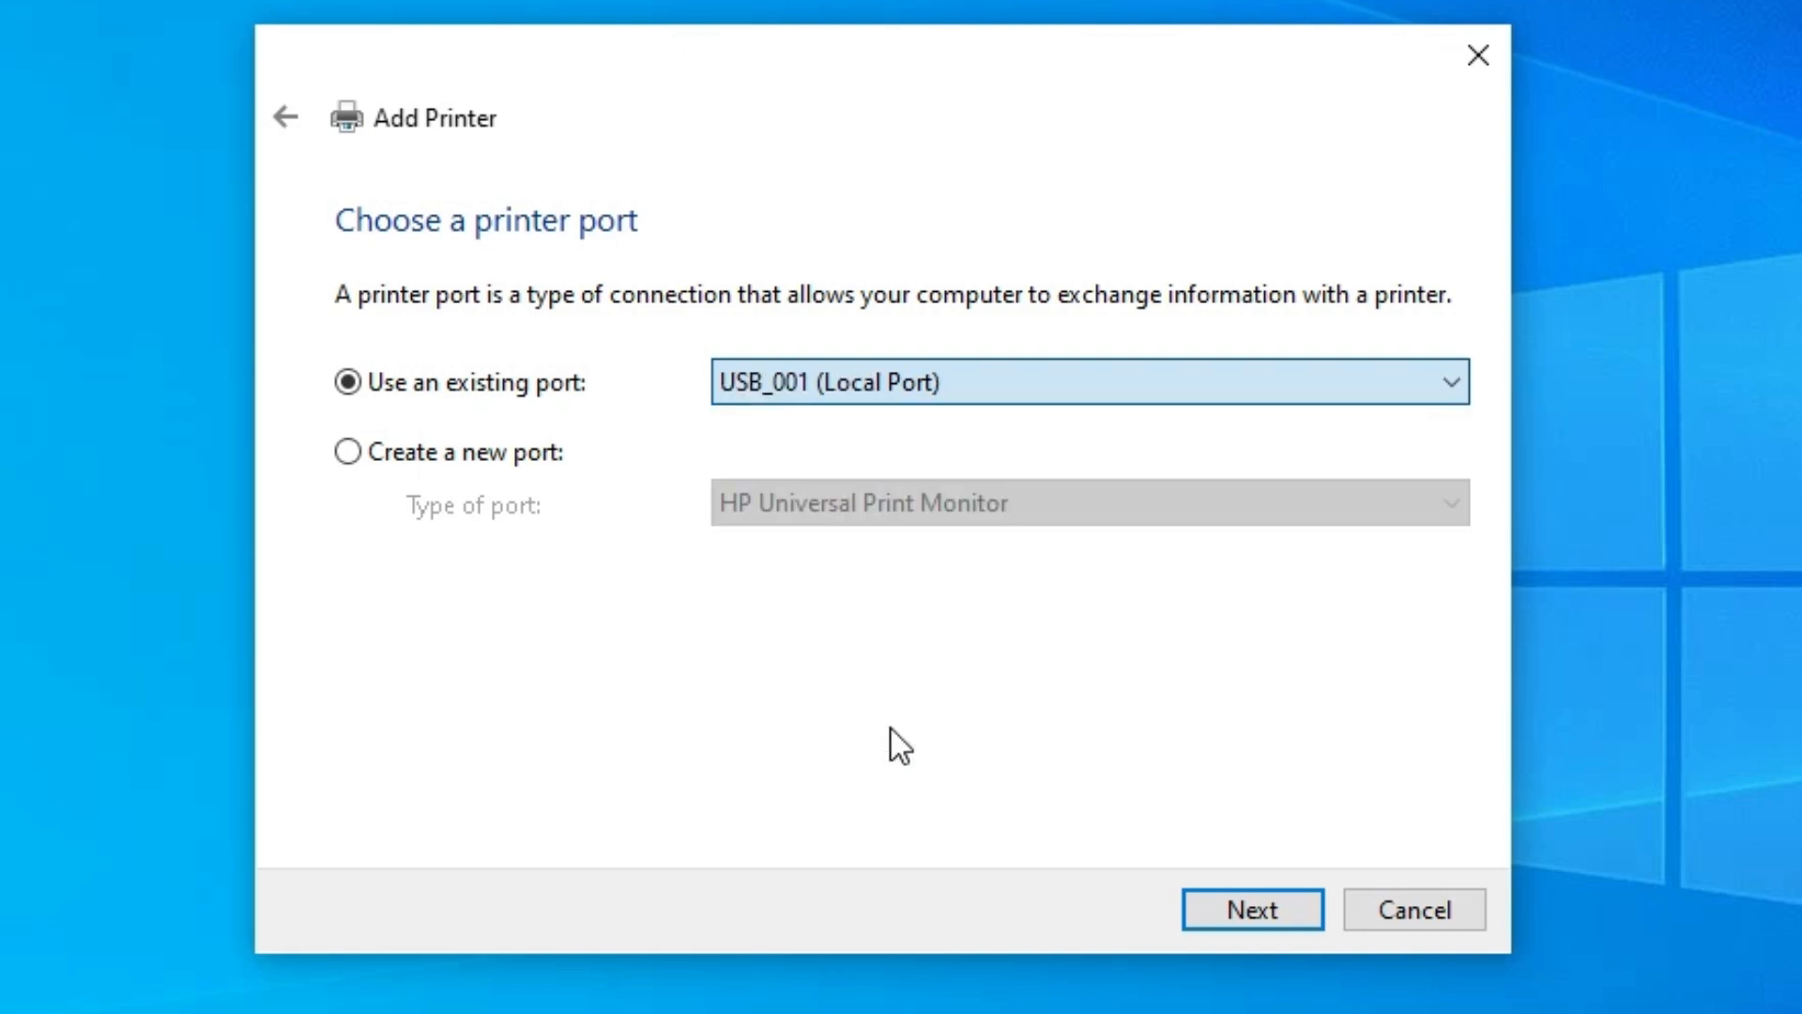
left_click(1246, 903)
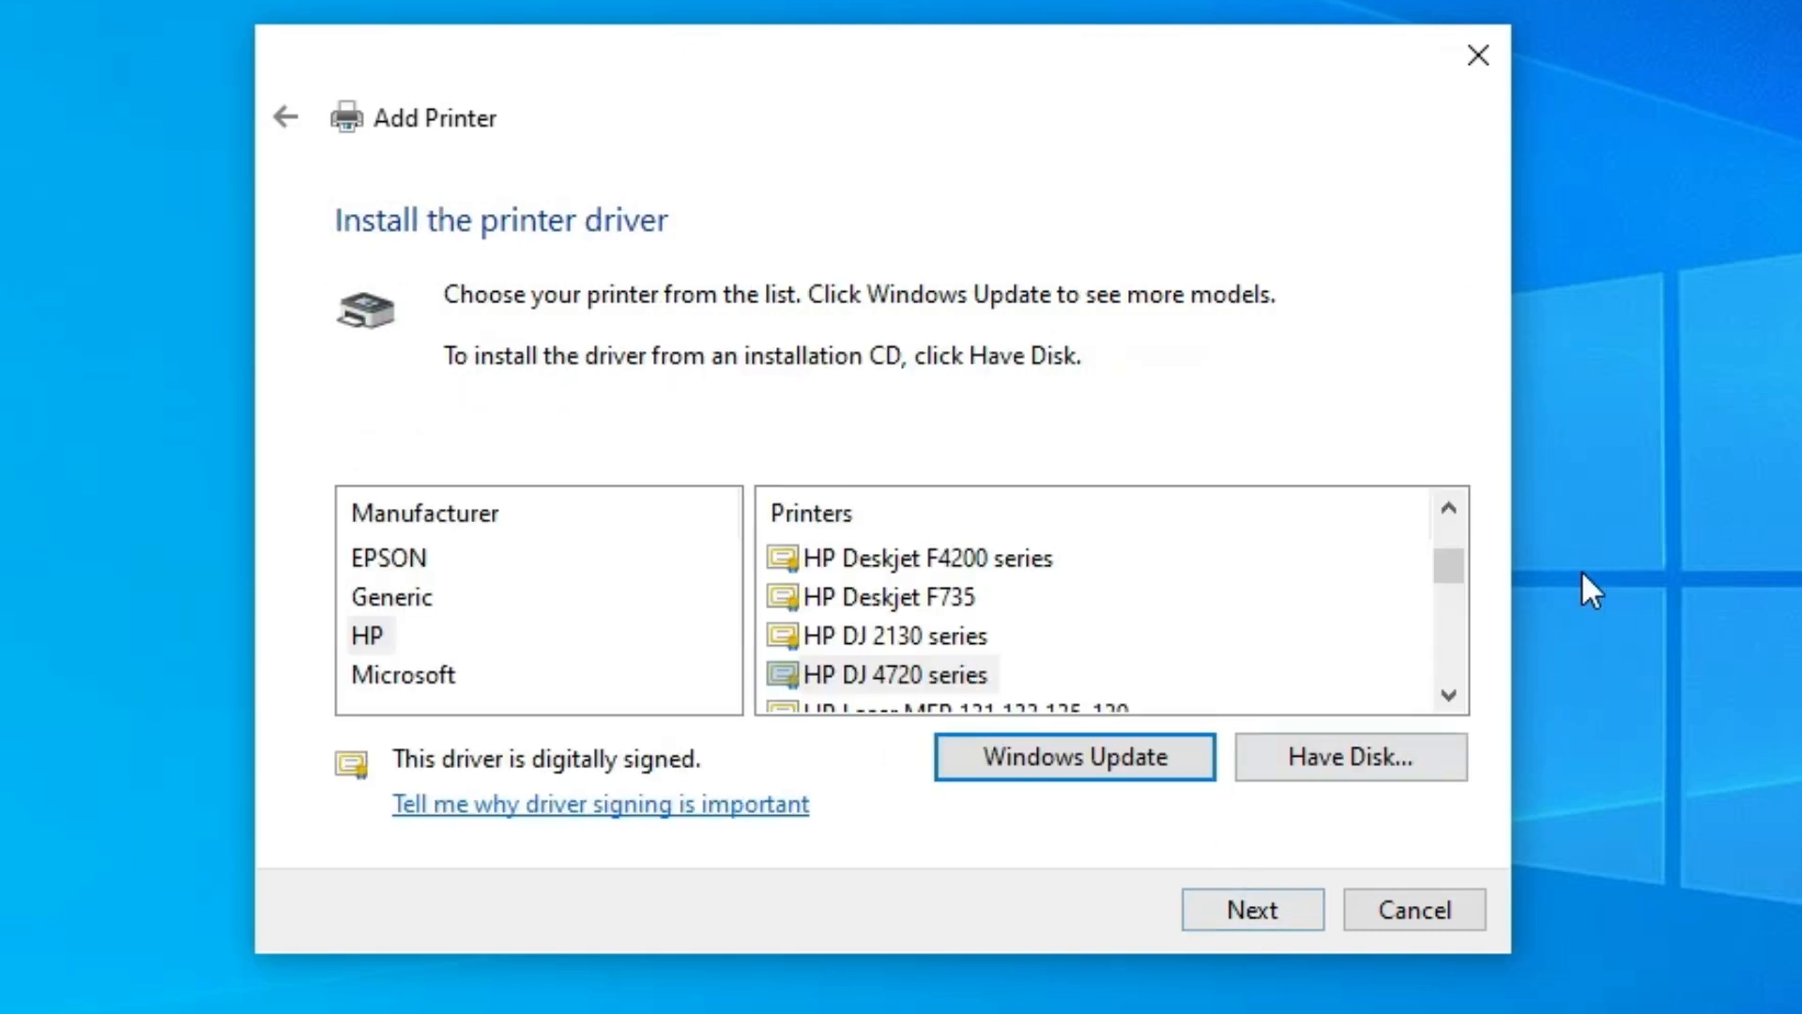
- Load the hpbuio200l driver file from the desktop's upd-ps-x64-7.9.0.26347 folder and choose the HP Universal Printing PS driver
left_click(1344, 759)
left_click(1259, 696)
left_click(534, 610)
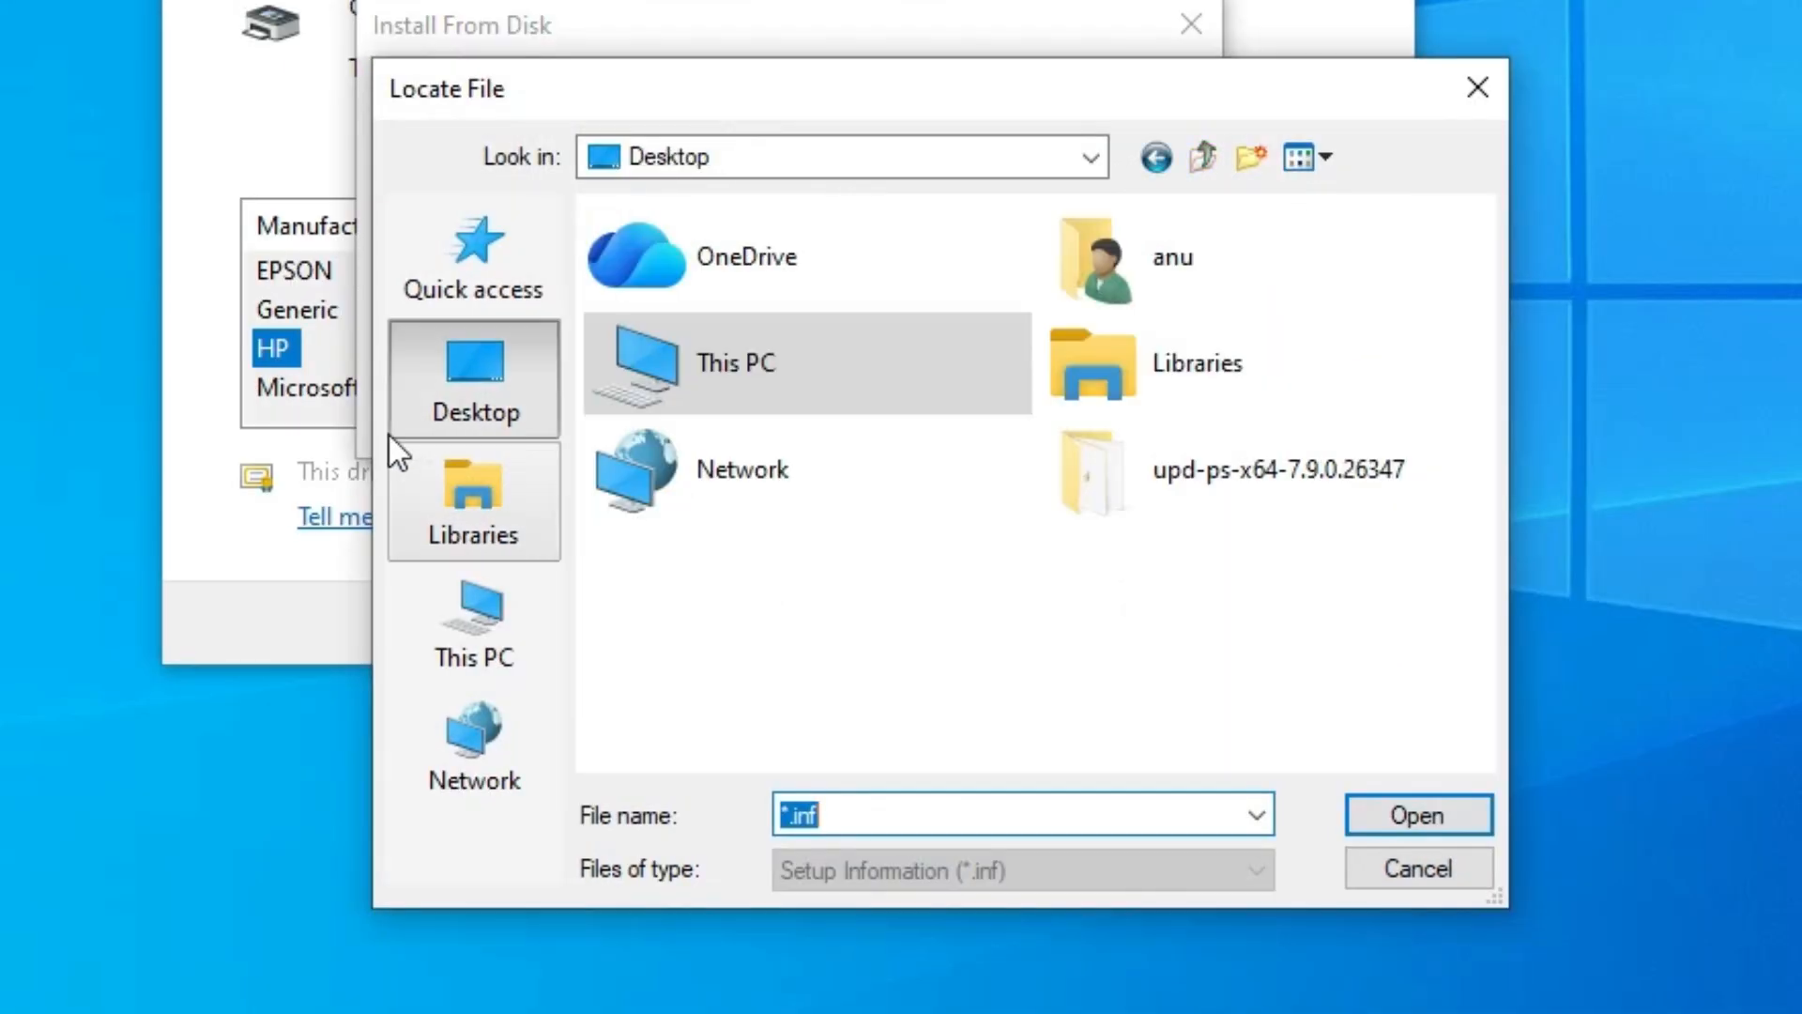
double_click(1163, 477)
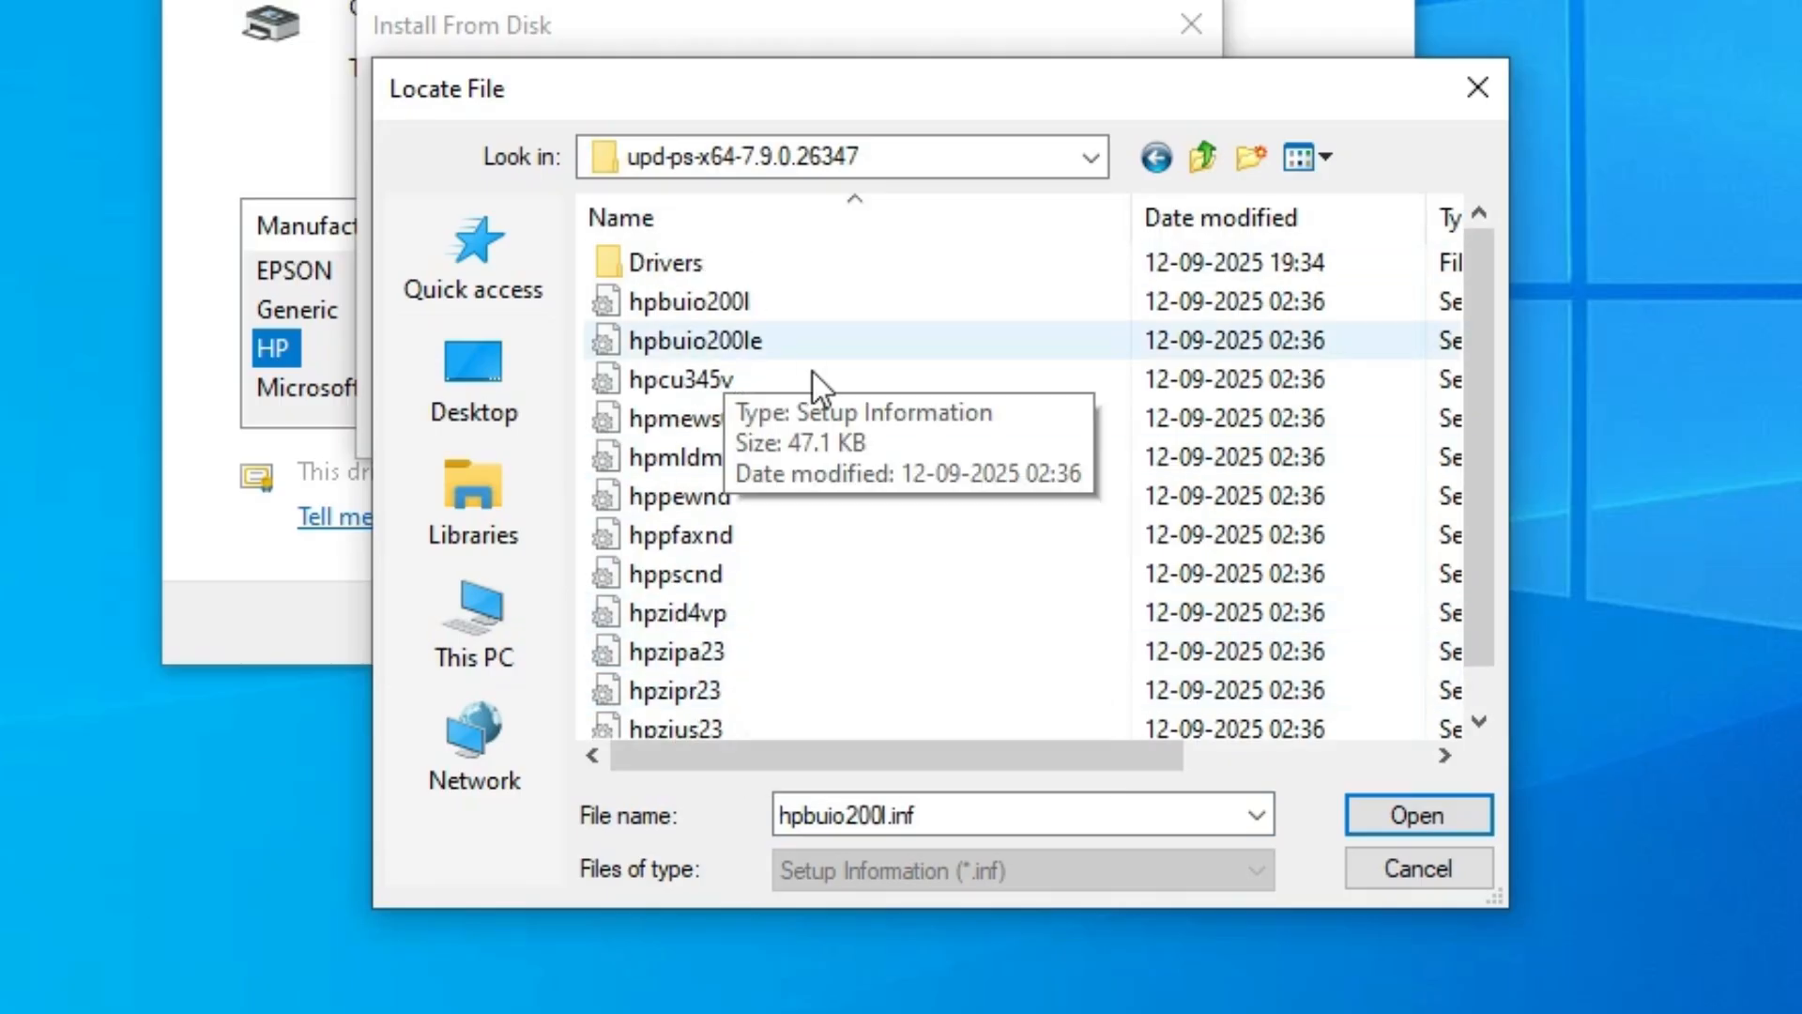
left_click(719, 298)
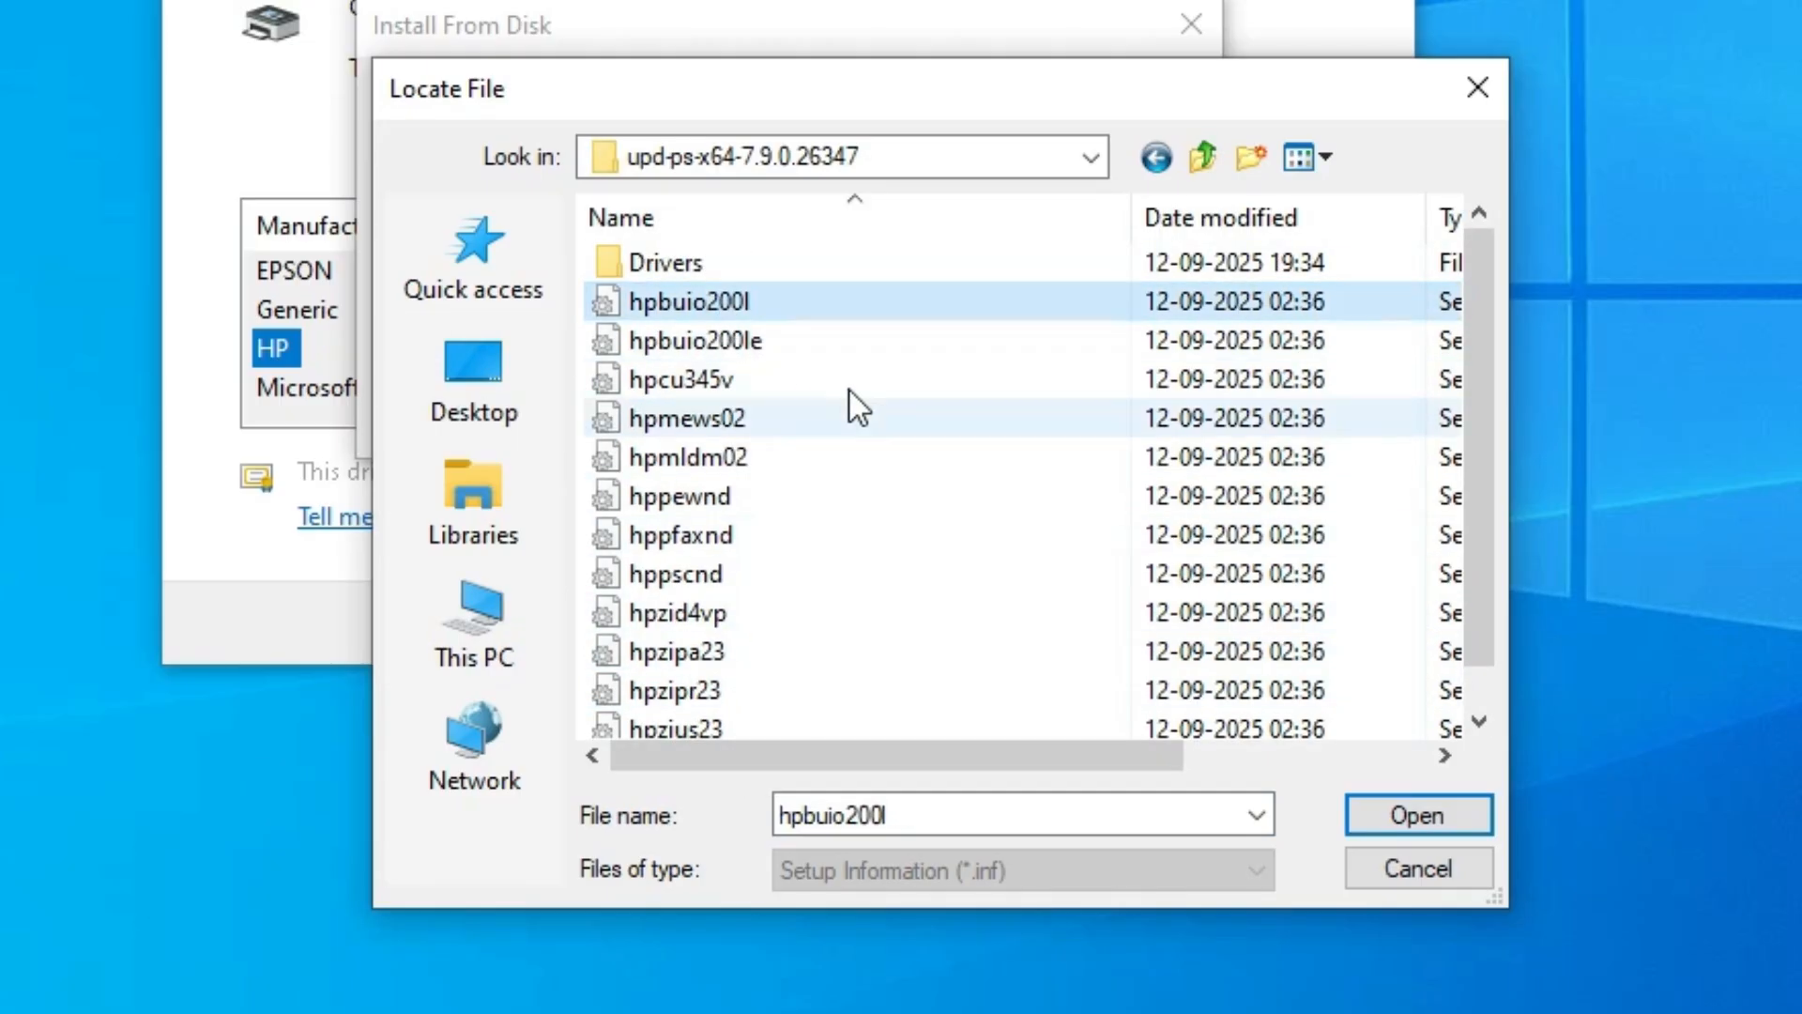
left_click(1433, 829)
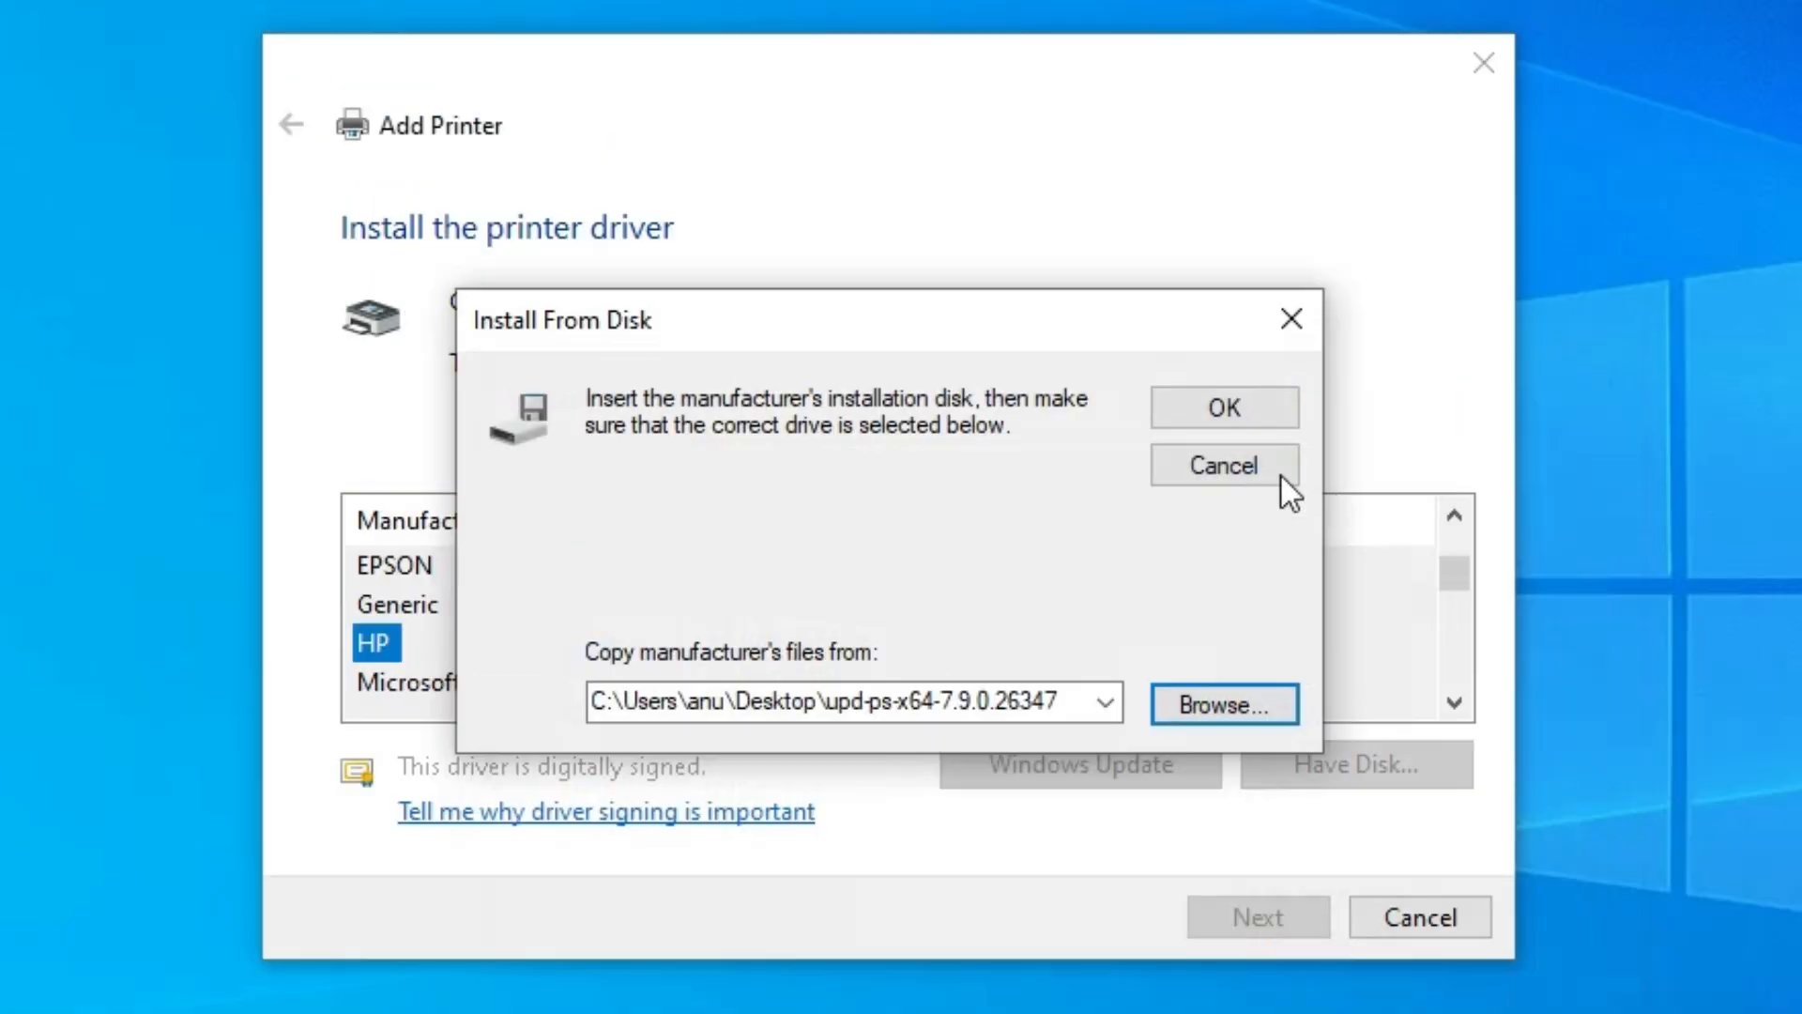
left_click(1130, 115)
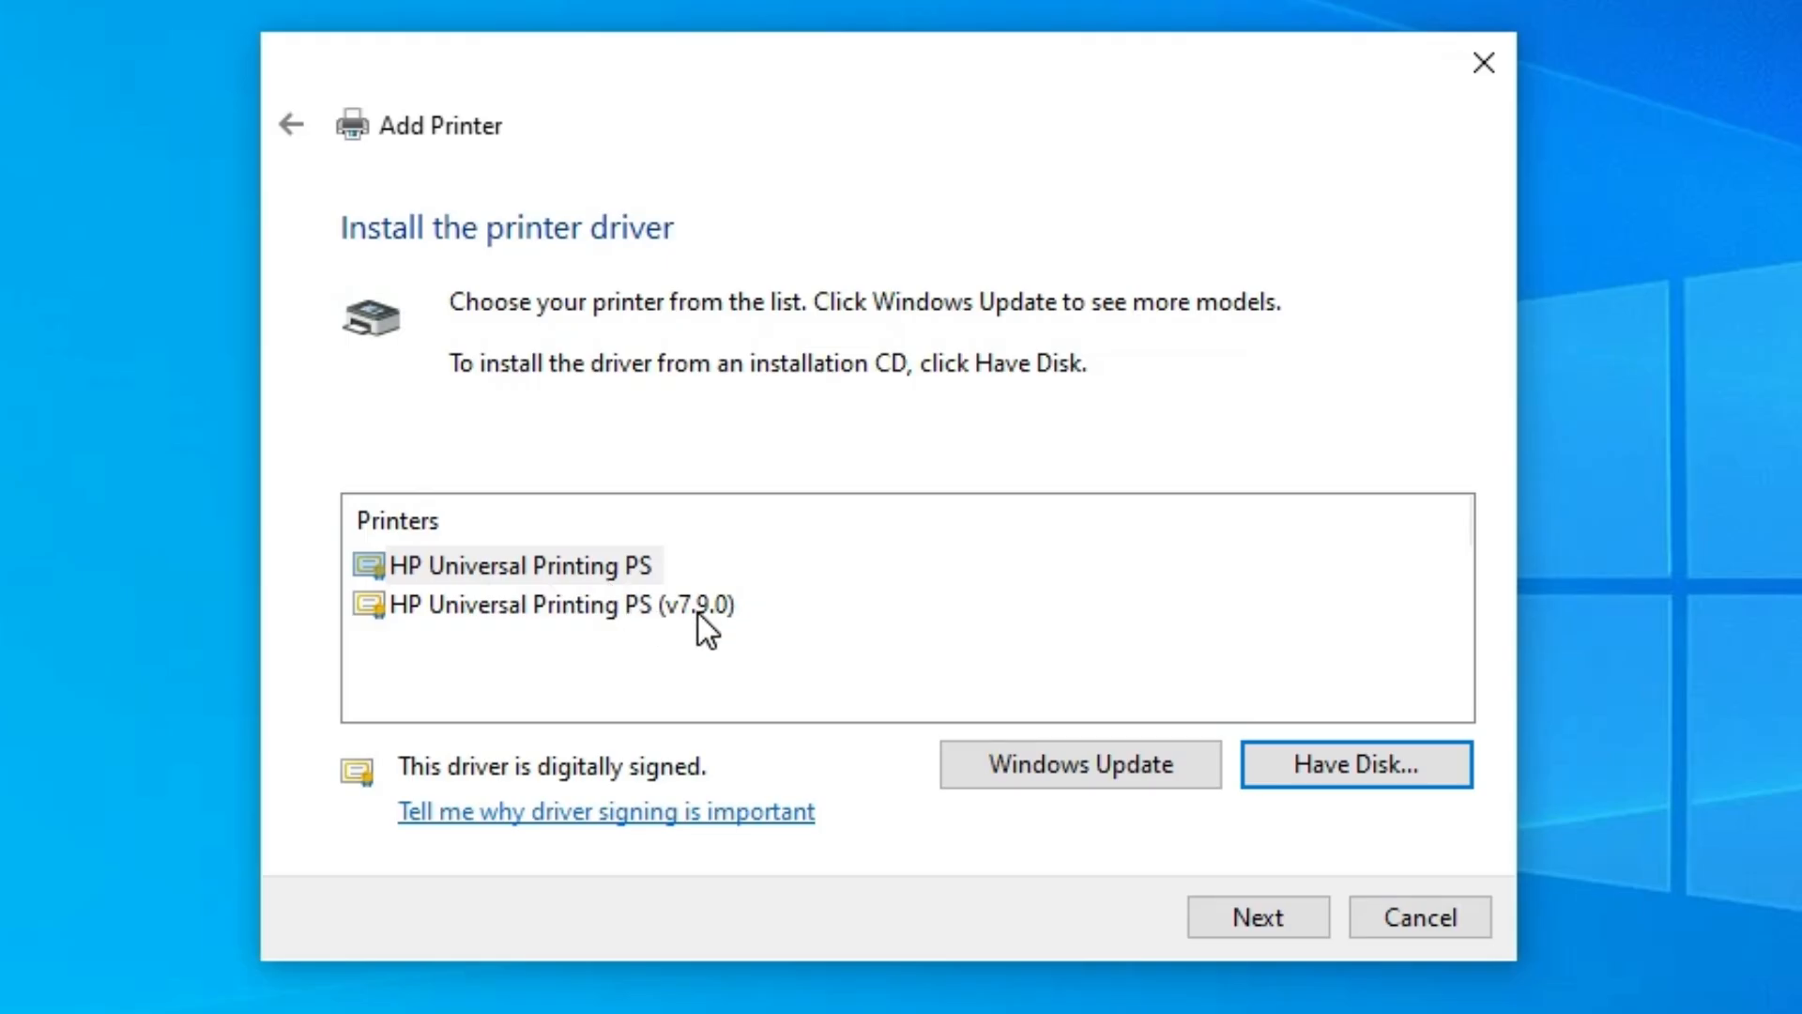
left_click(567, 560)
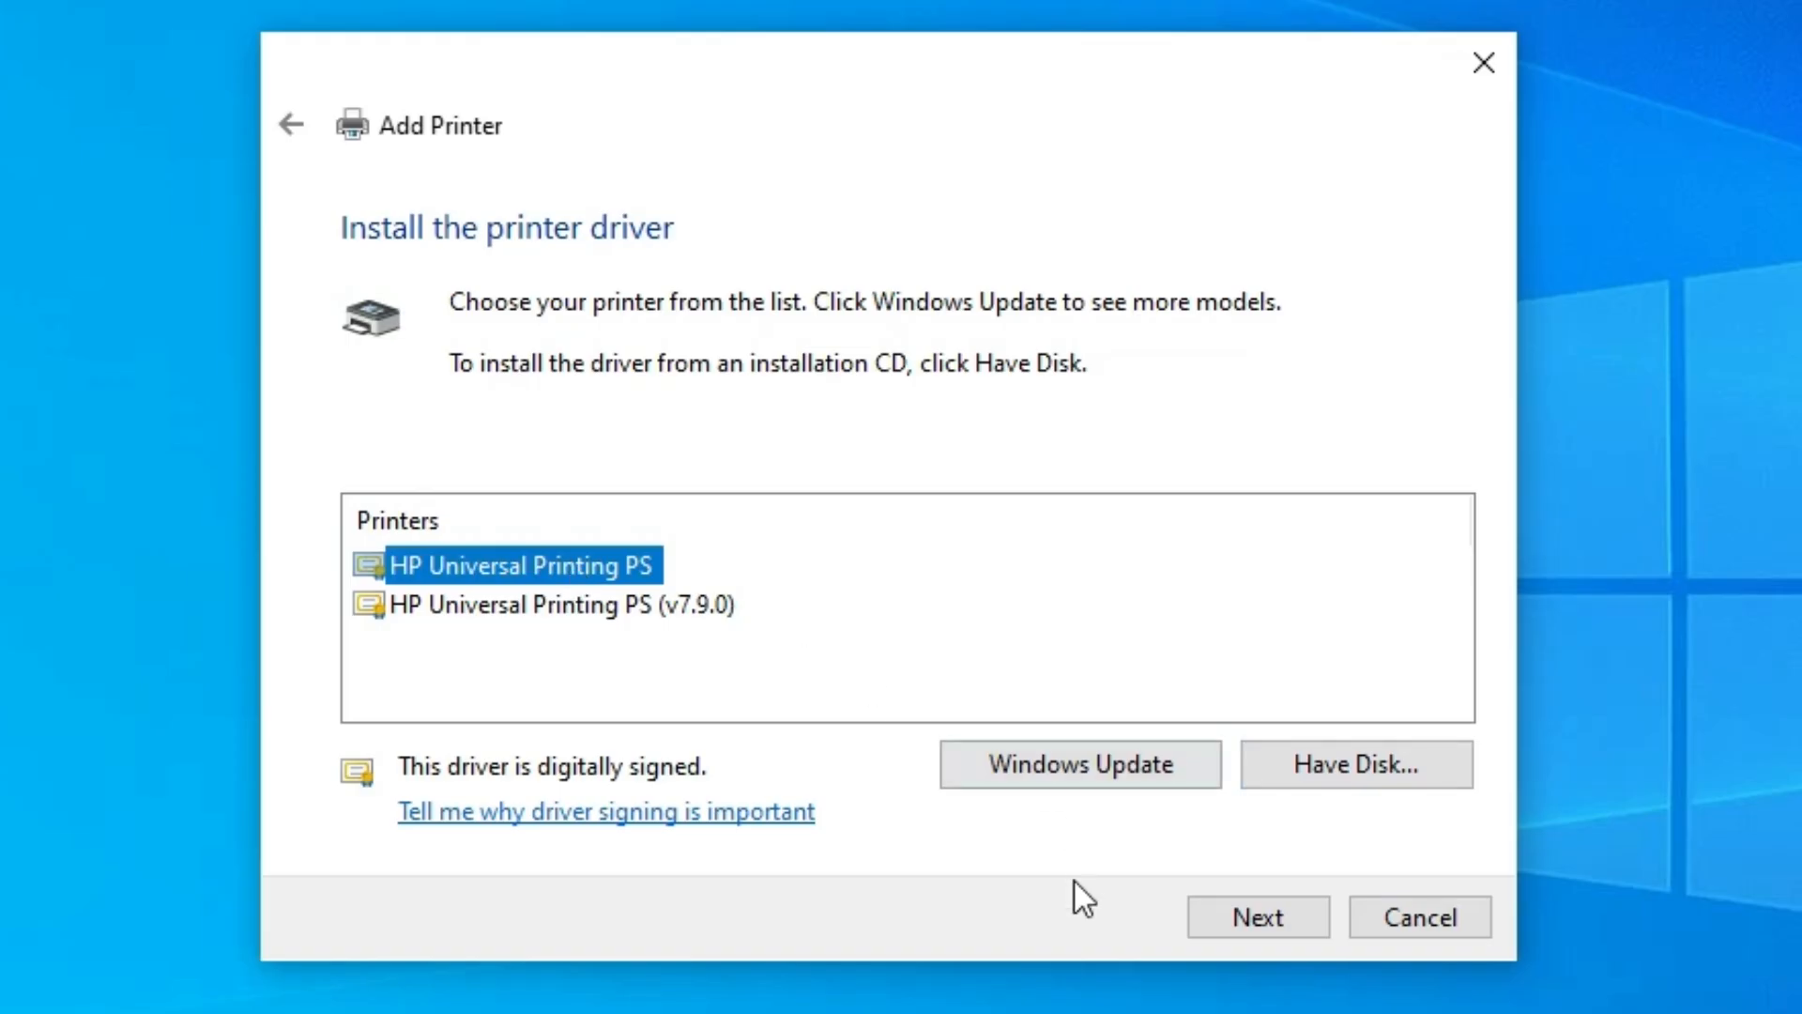
left_click(1269, 918)
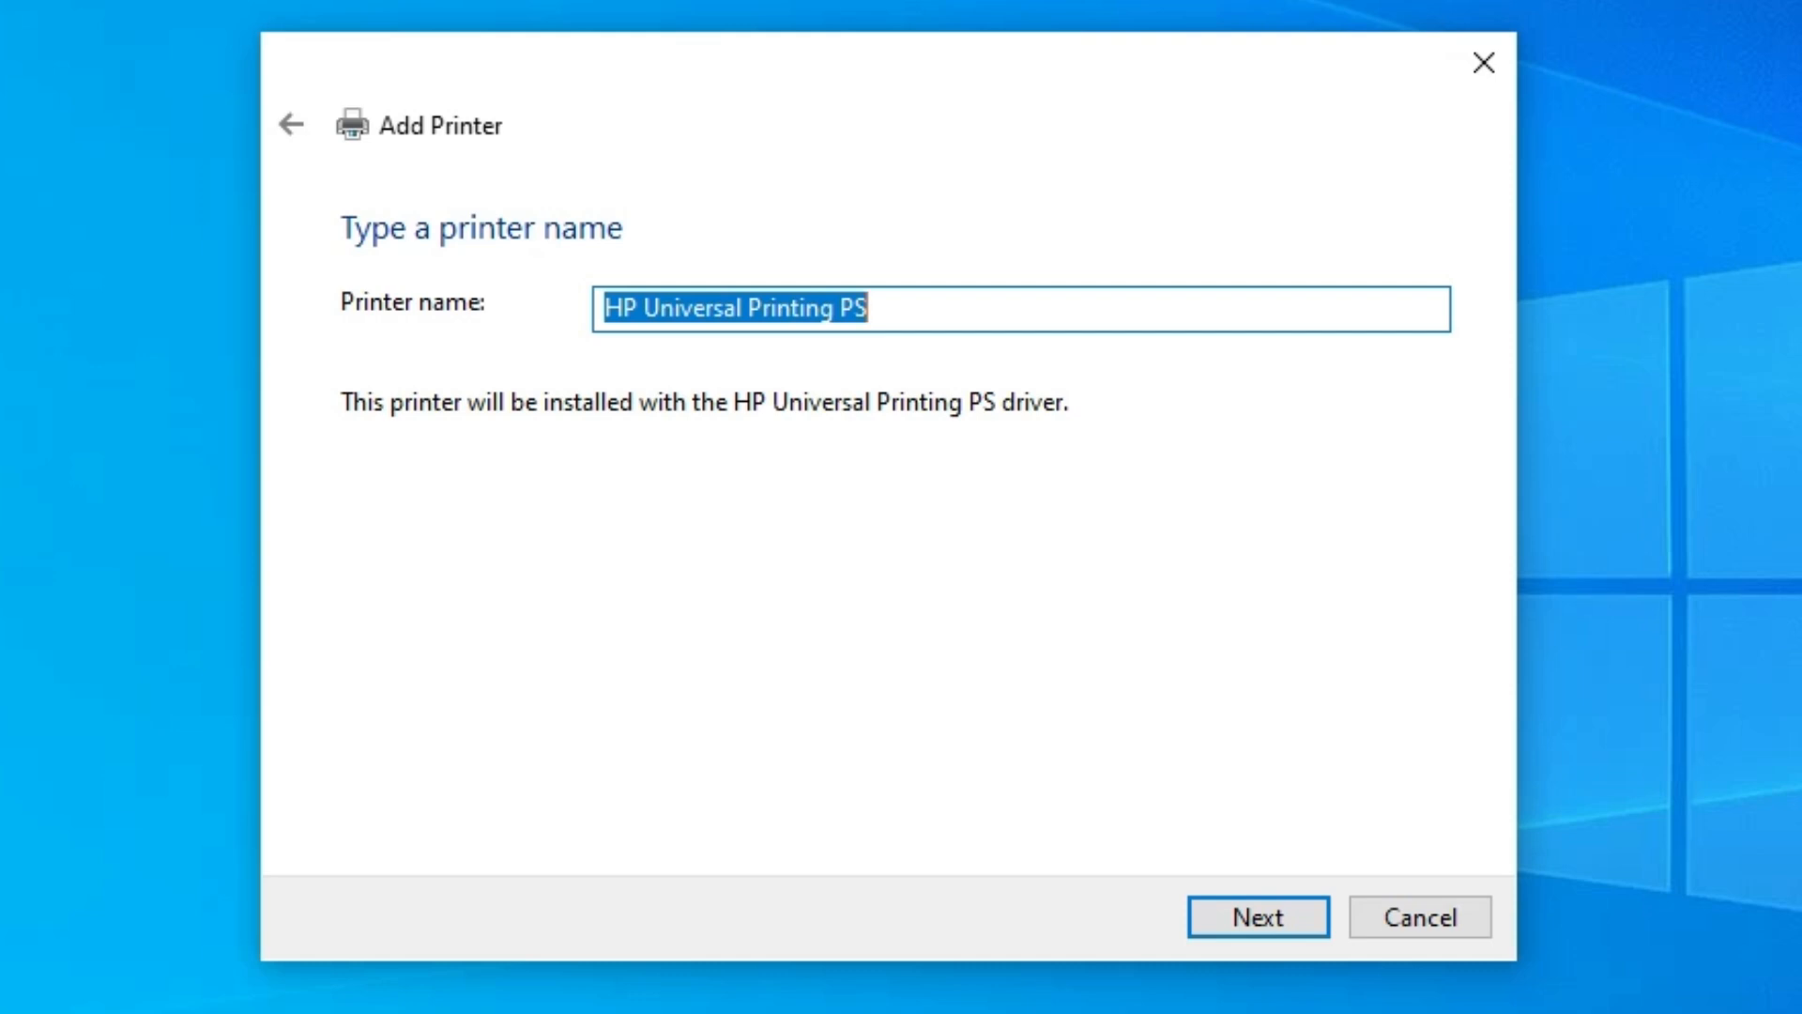
- Name the printer HP LASERJET P3015 and finish adding it without sharing it or printing a test page
type("H")
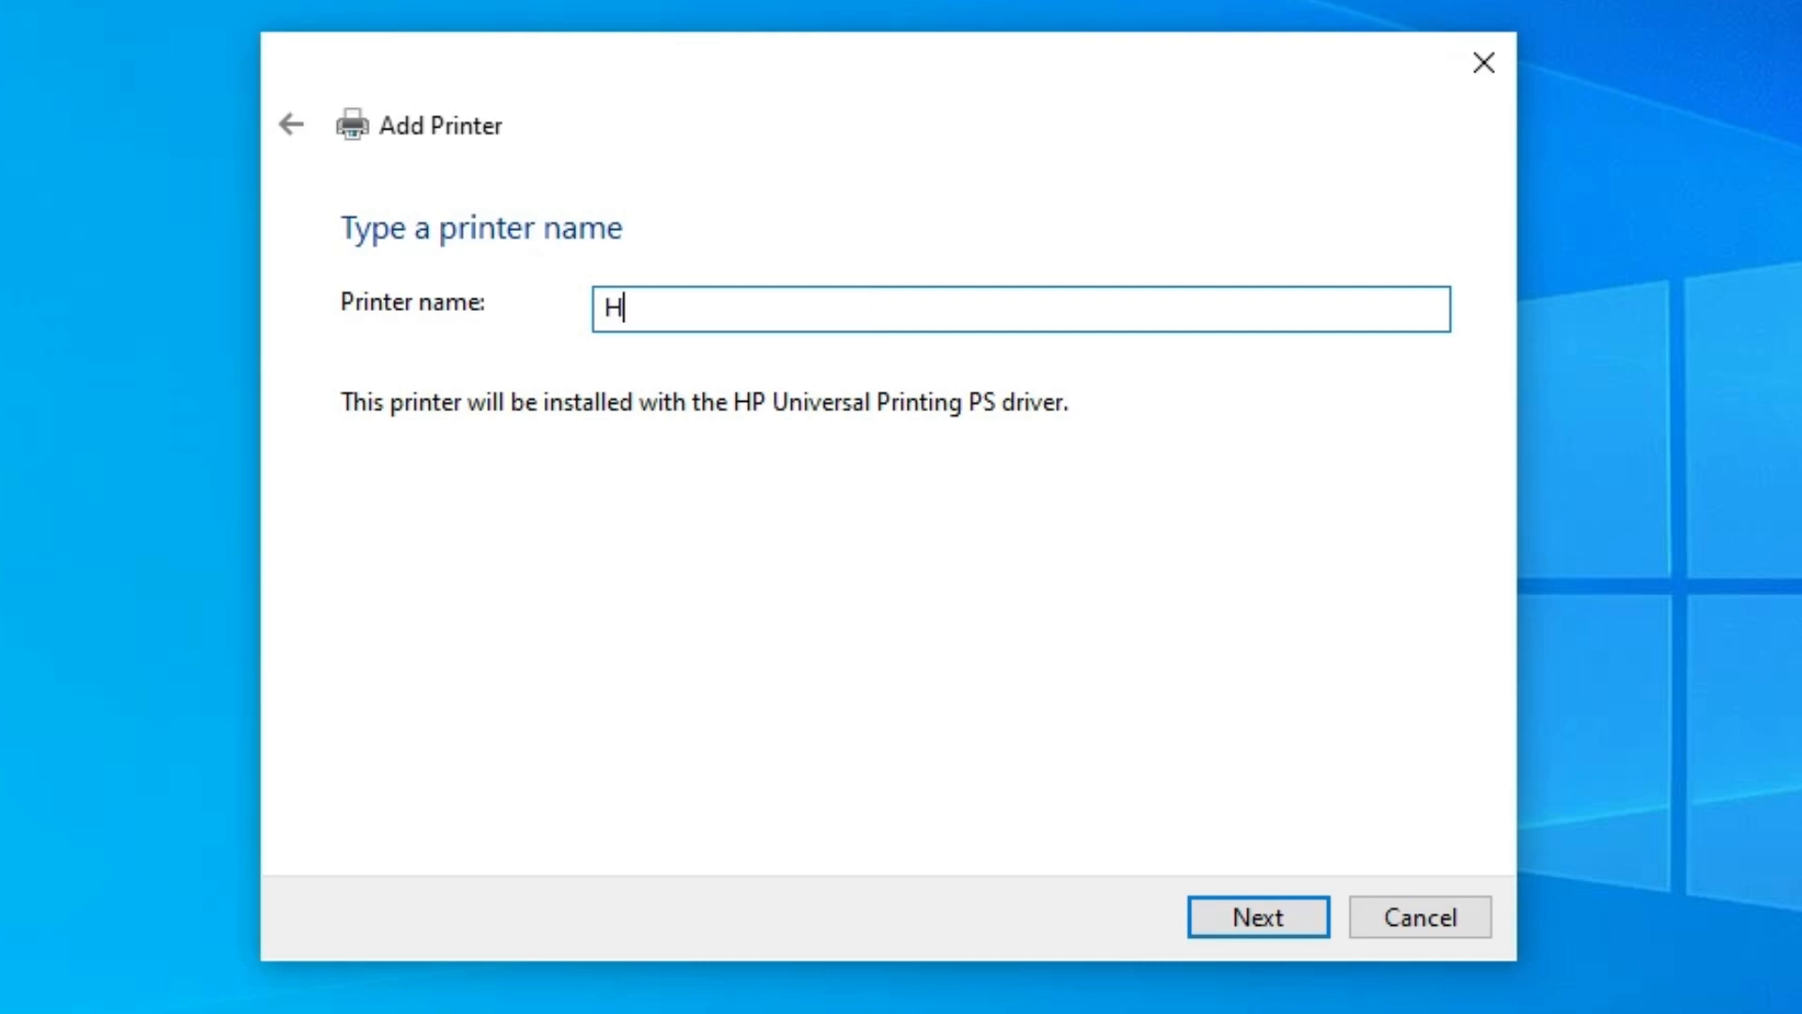
type("P LASER")
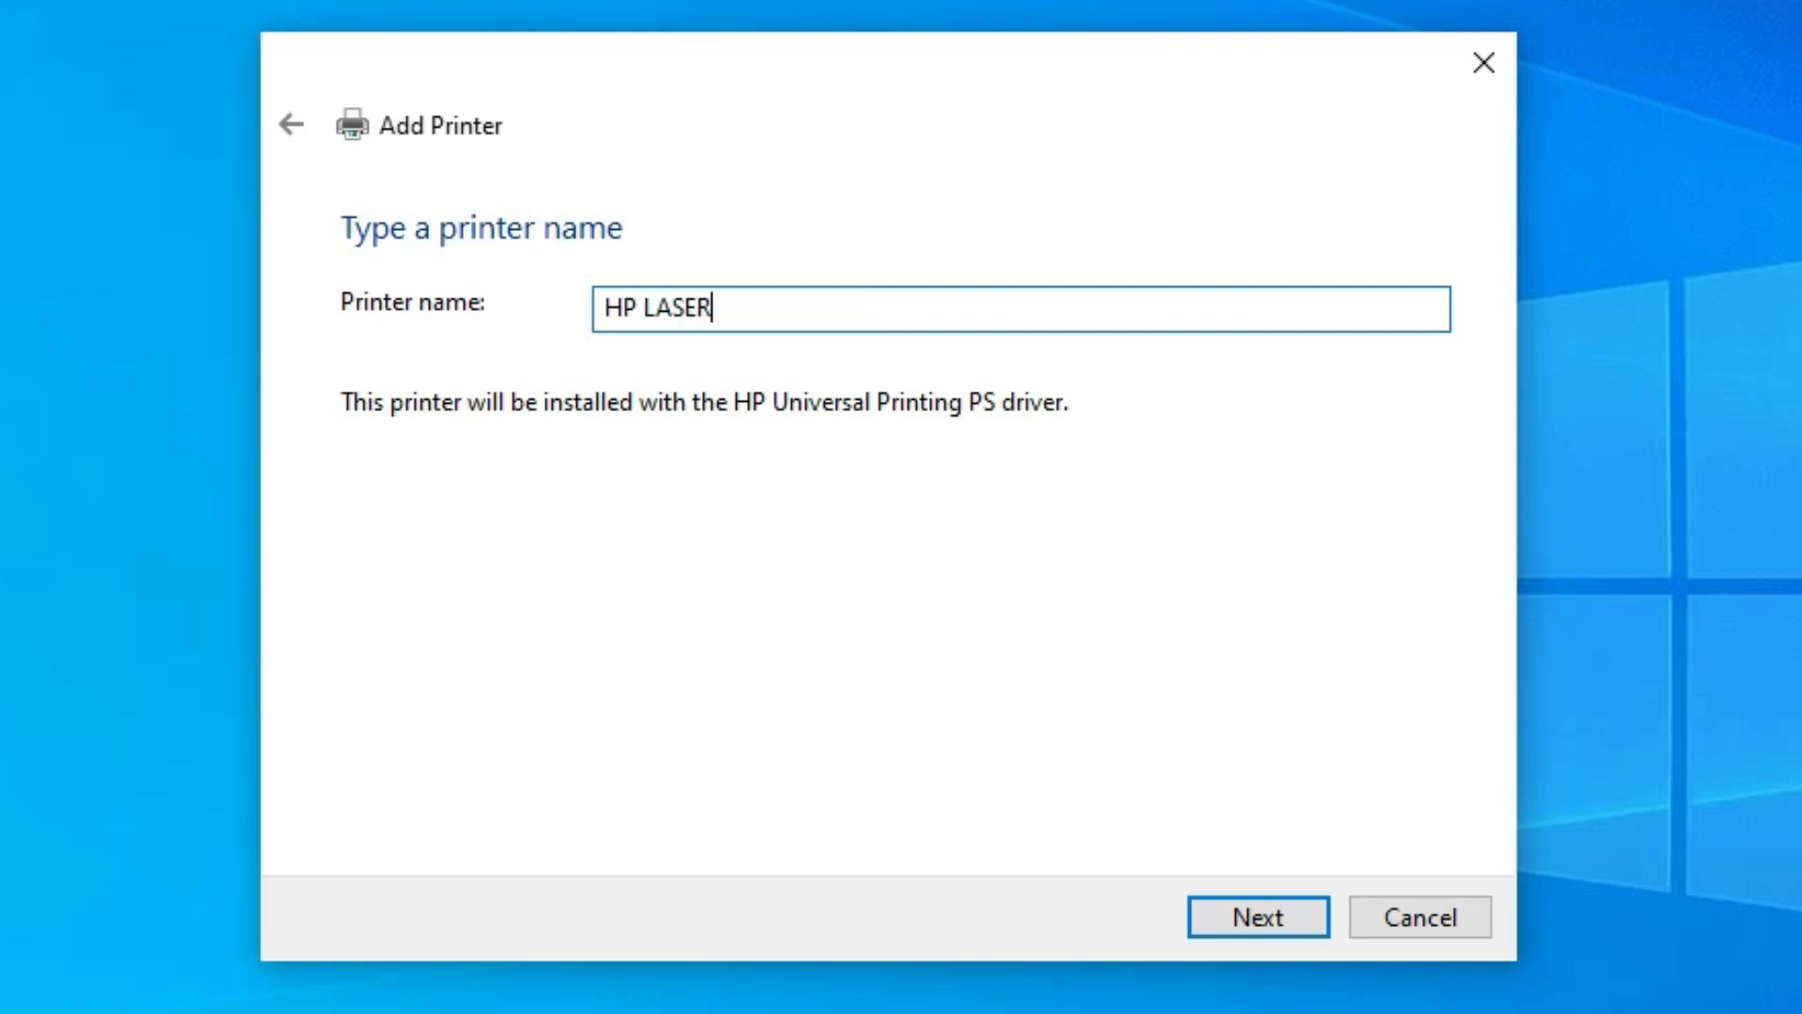
type("JET P3015")
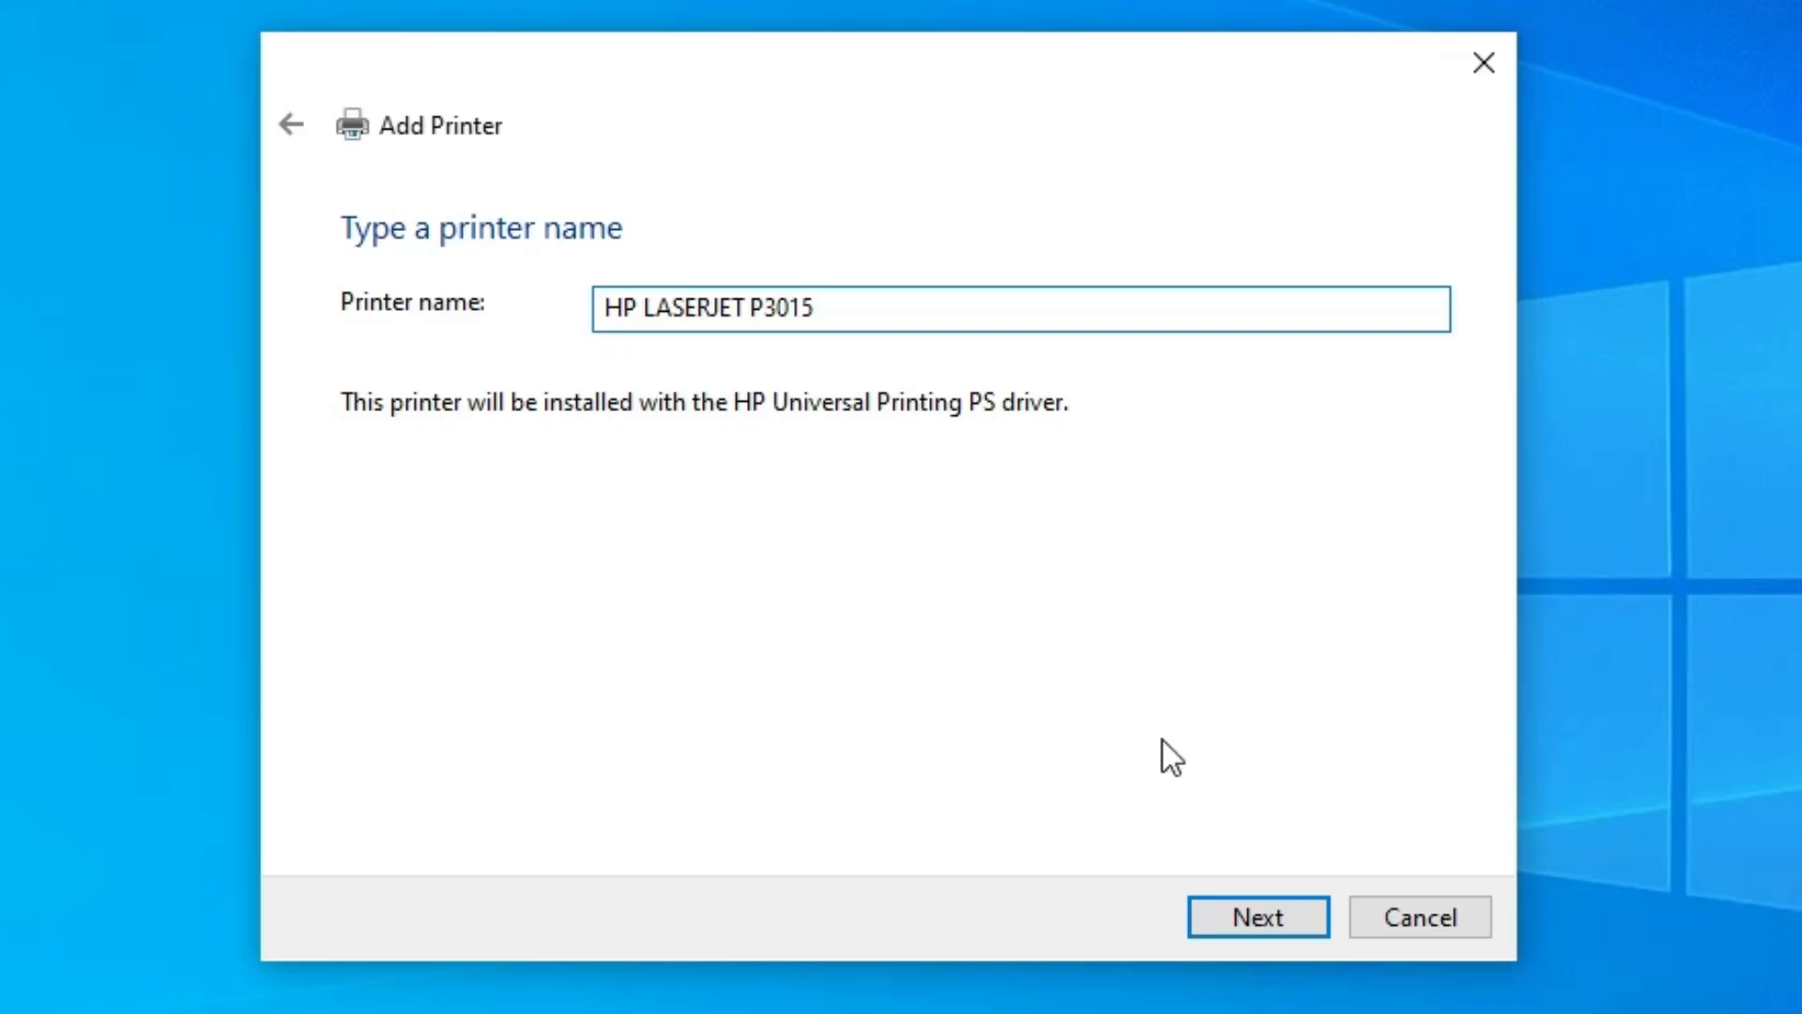
left_click(1259, 903)
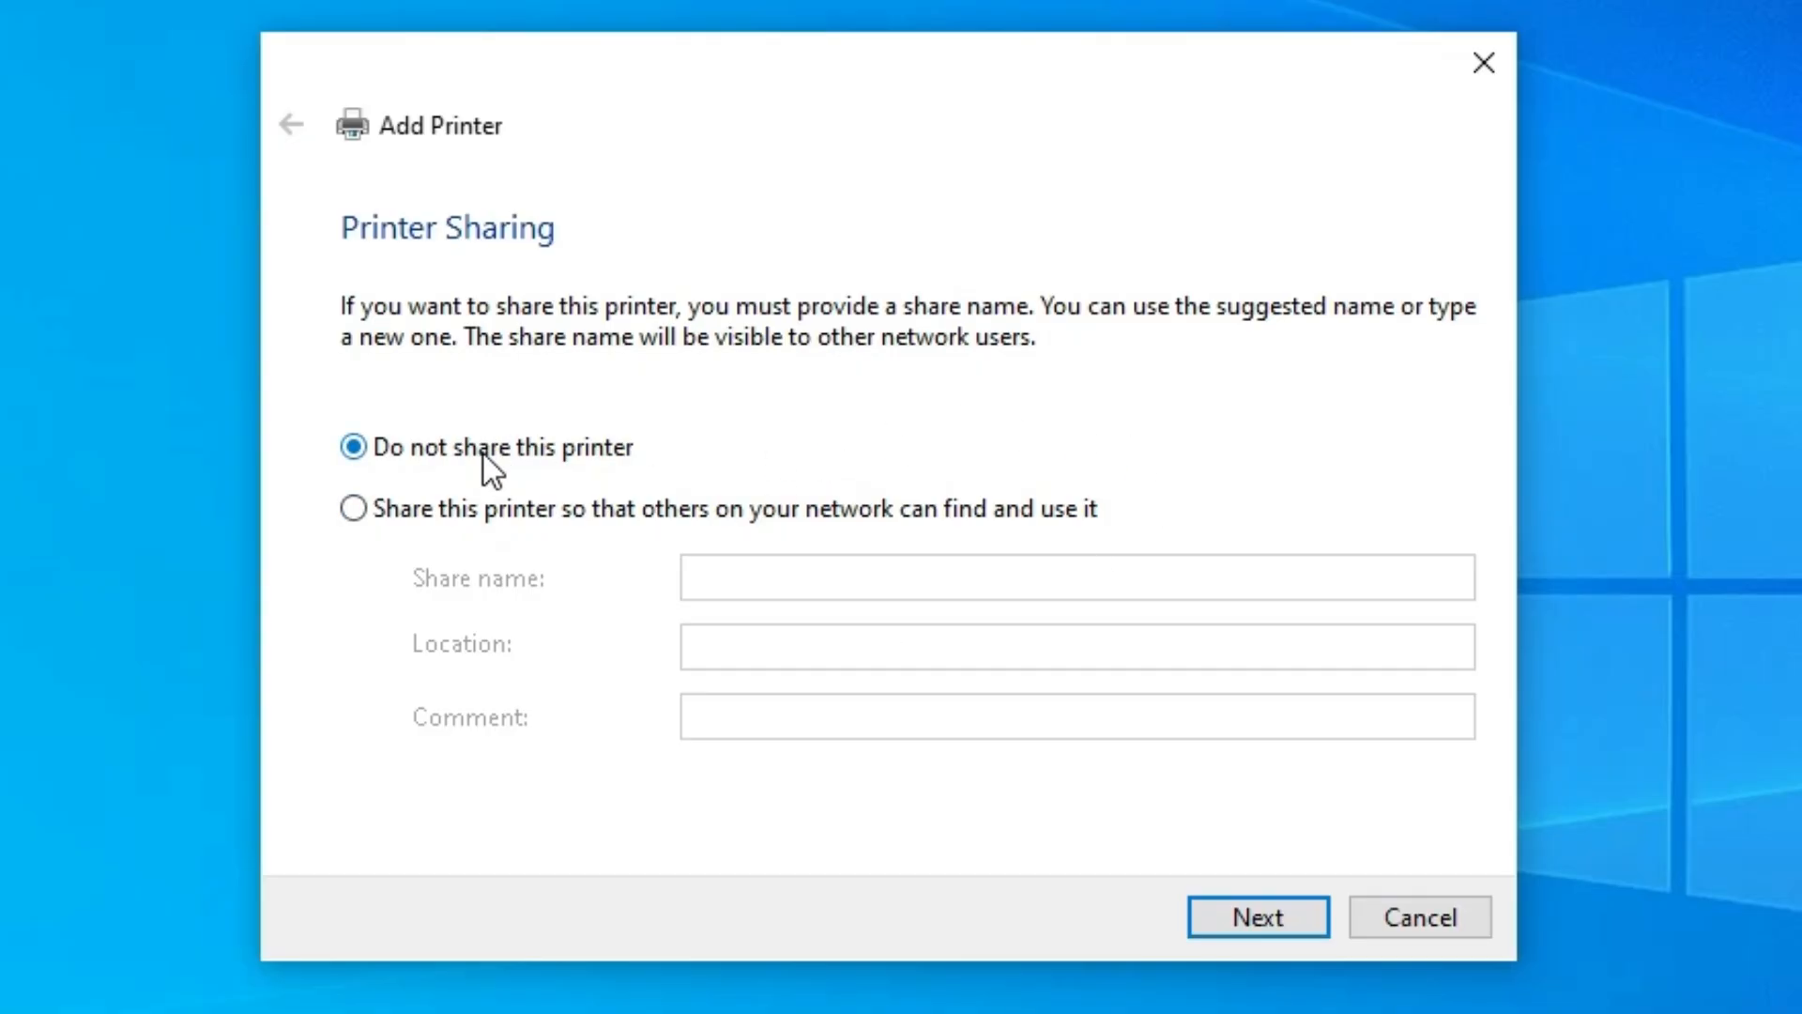
left_click(1296, 897)
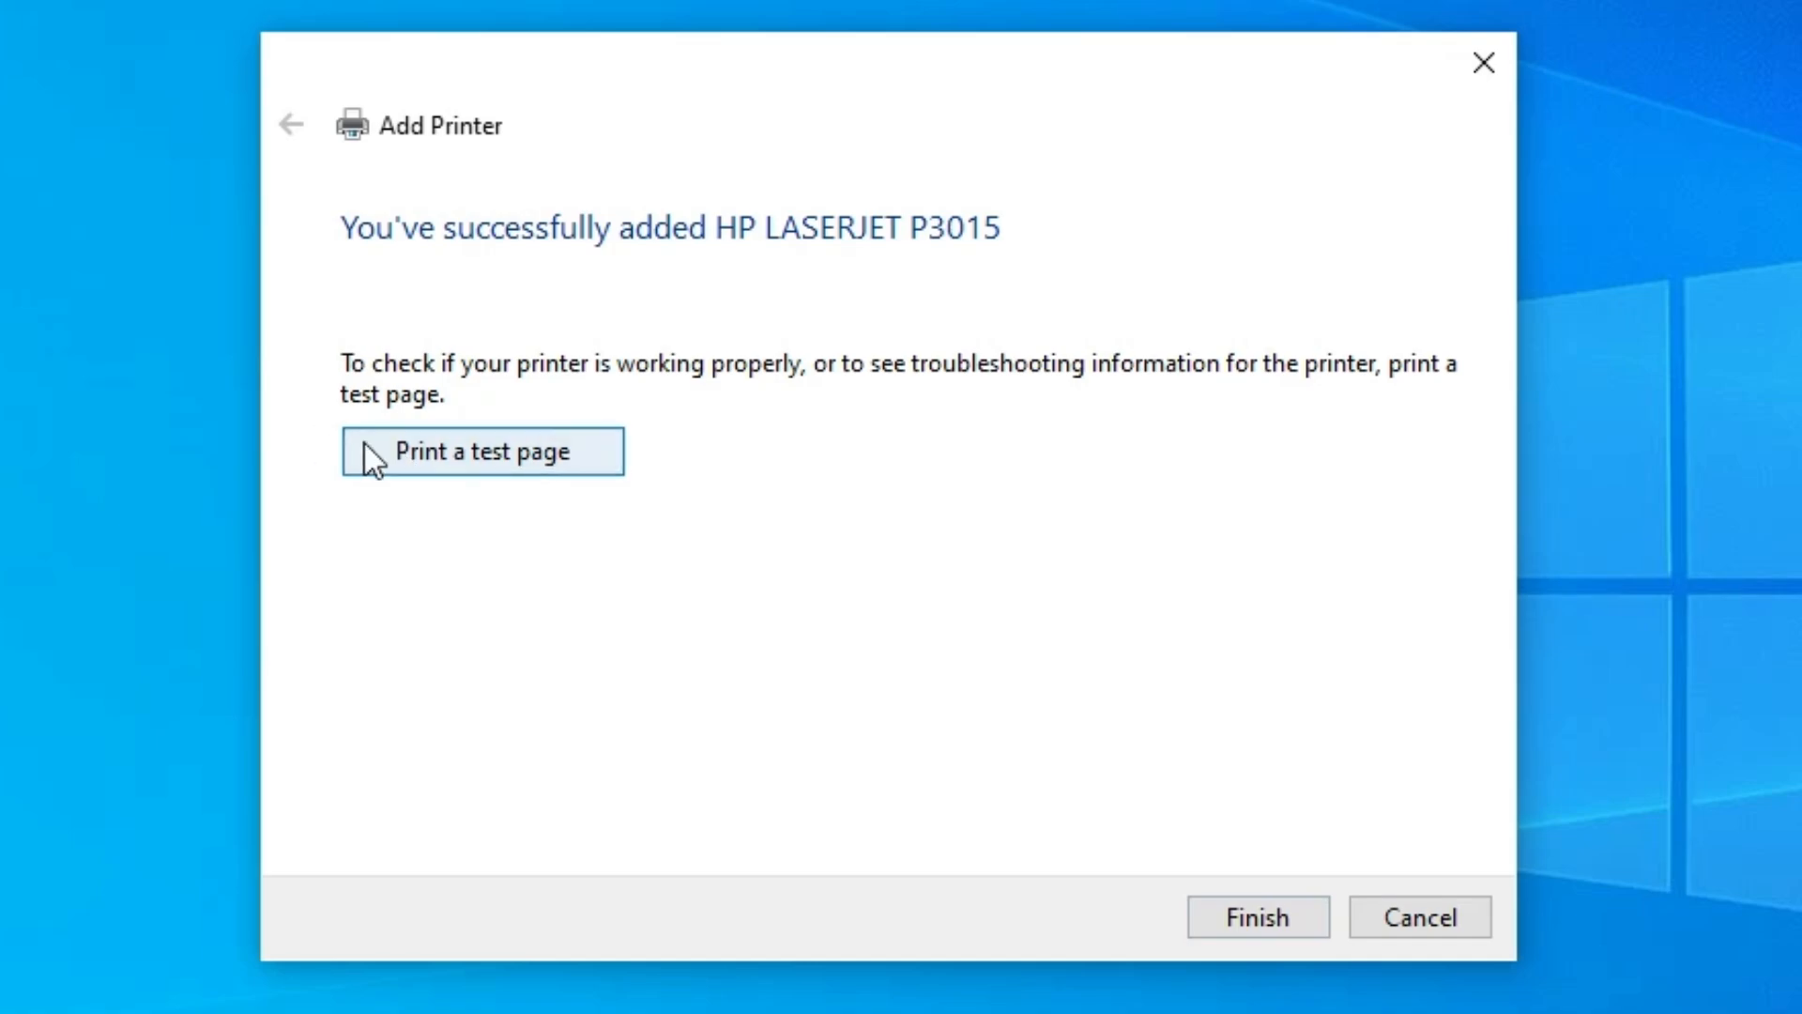
left_click(1279, 934)
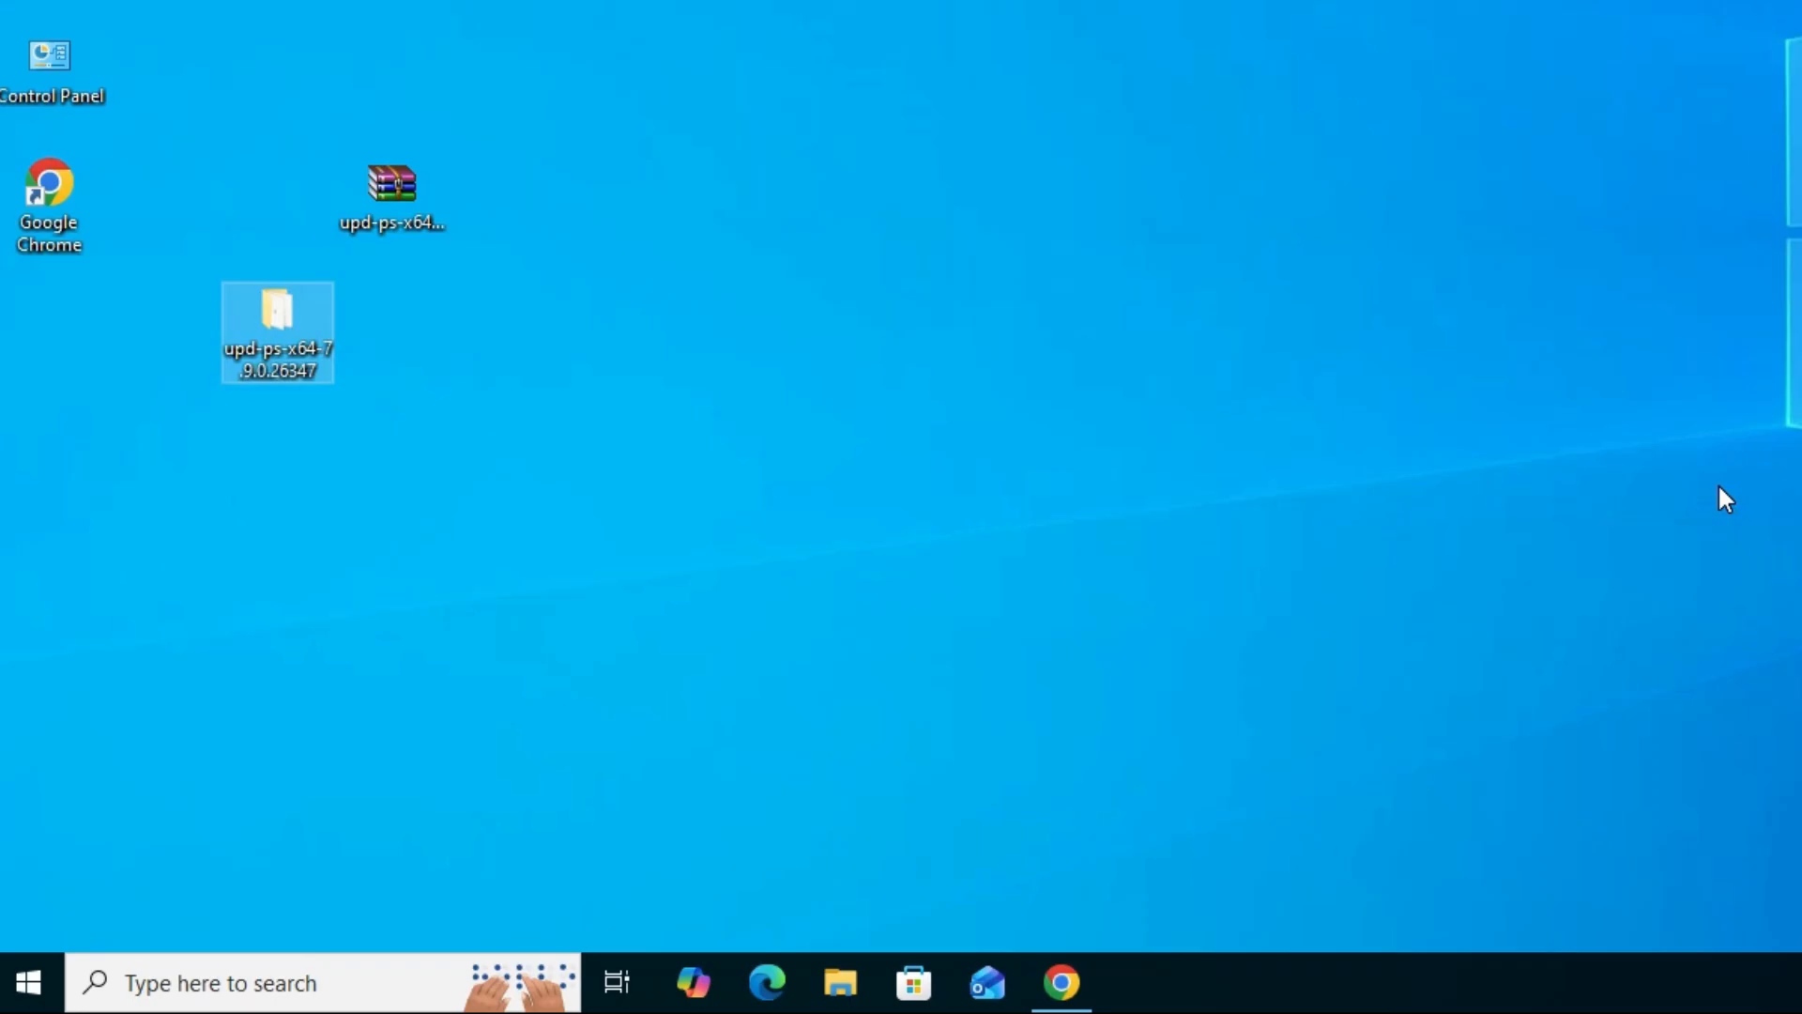
- Open the Printers & scanners settings and look through the device list for the HP LASERJET P3015
left_click(47, 1008)
type("pr")
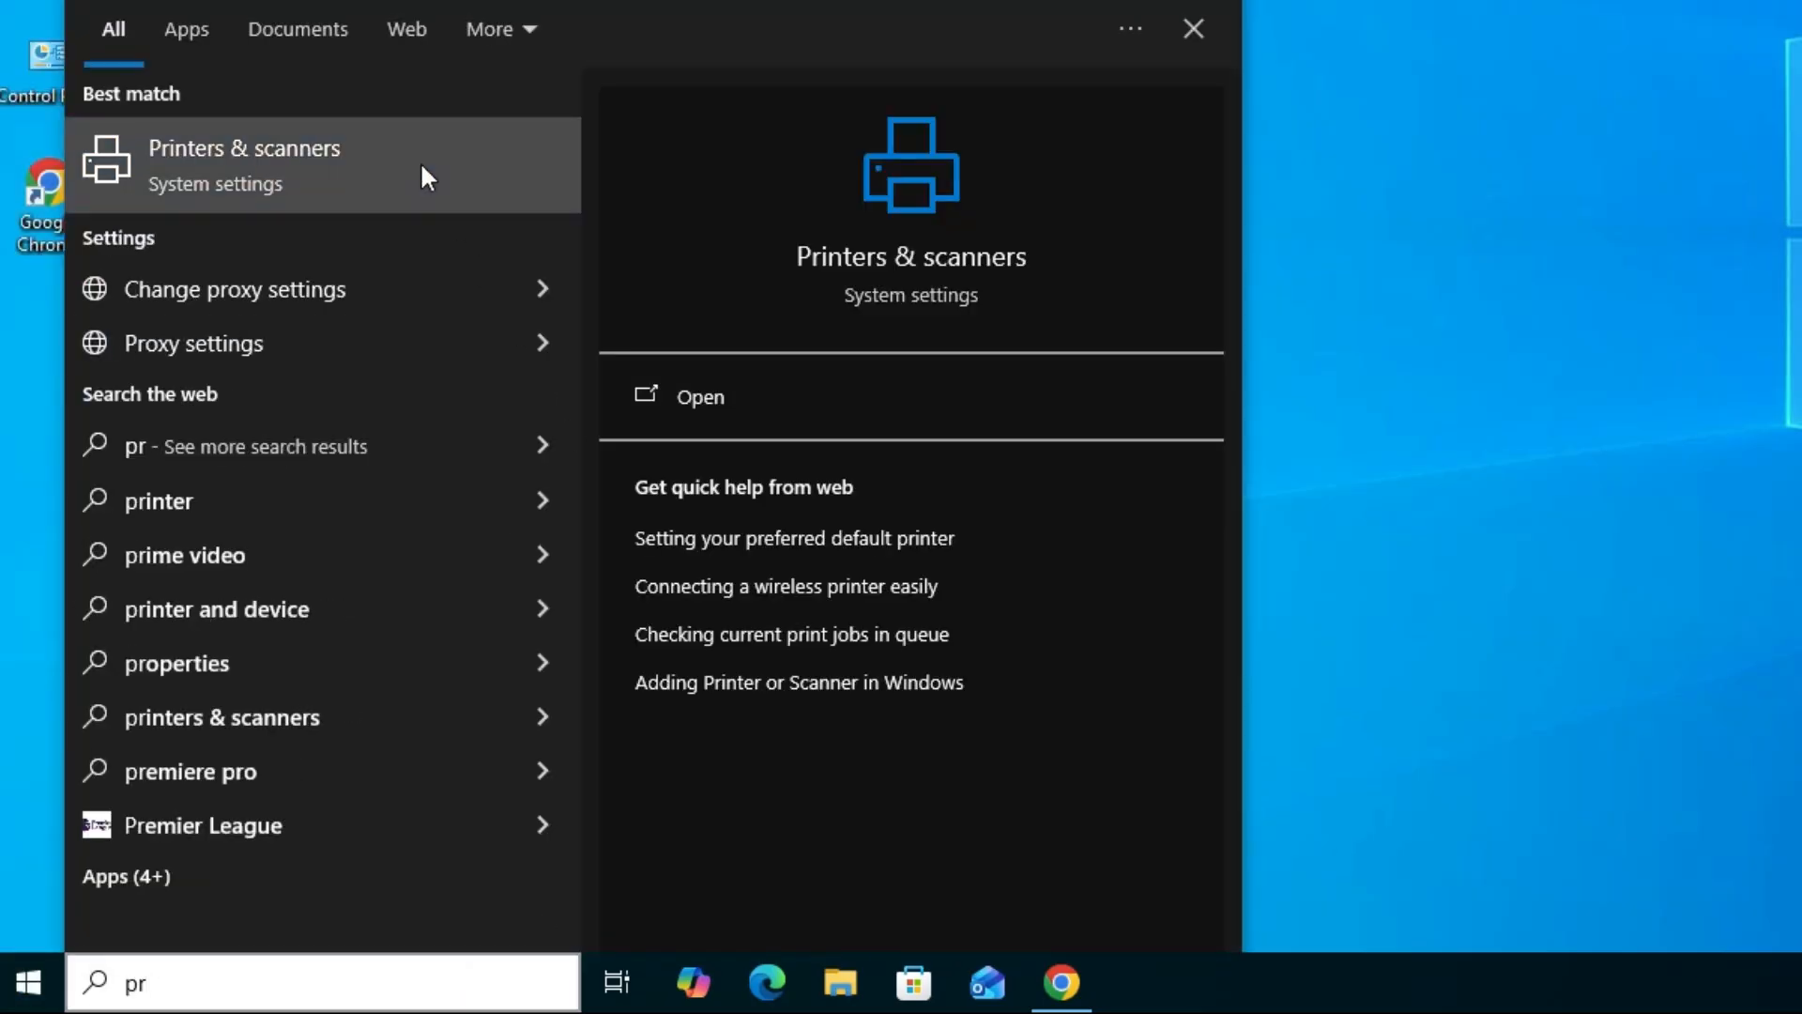
left_click(420, 161)
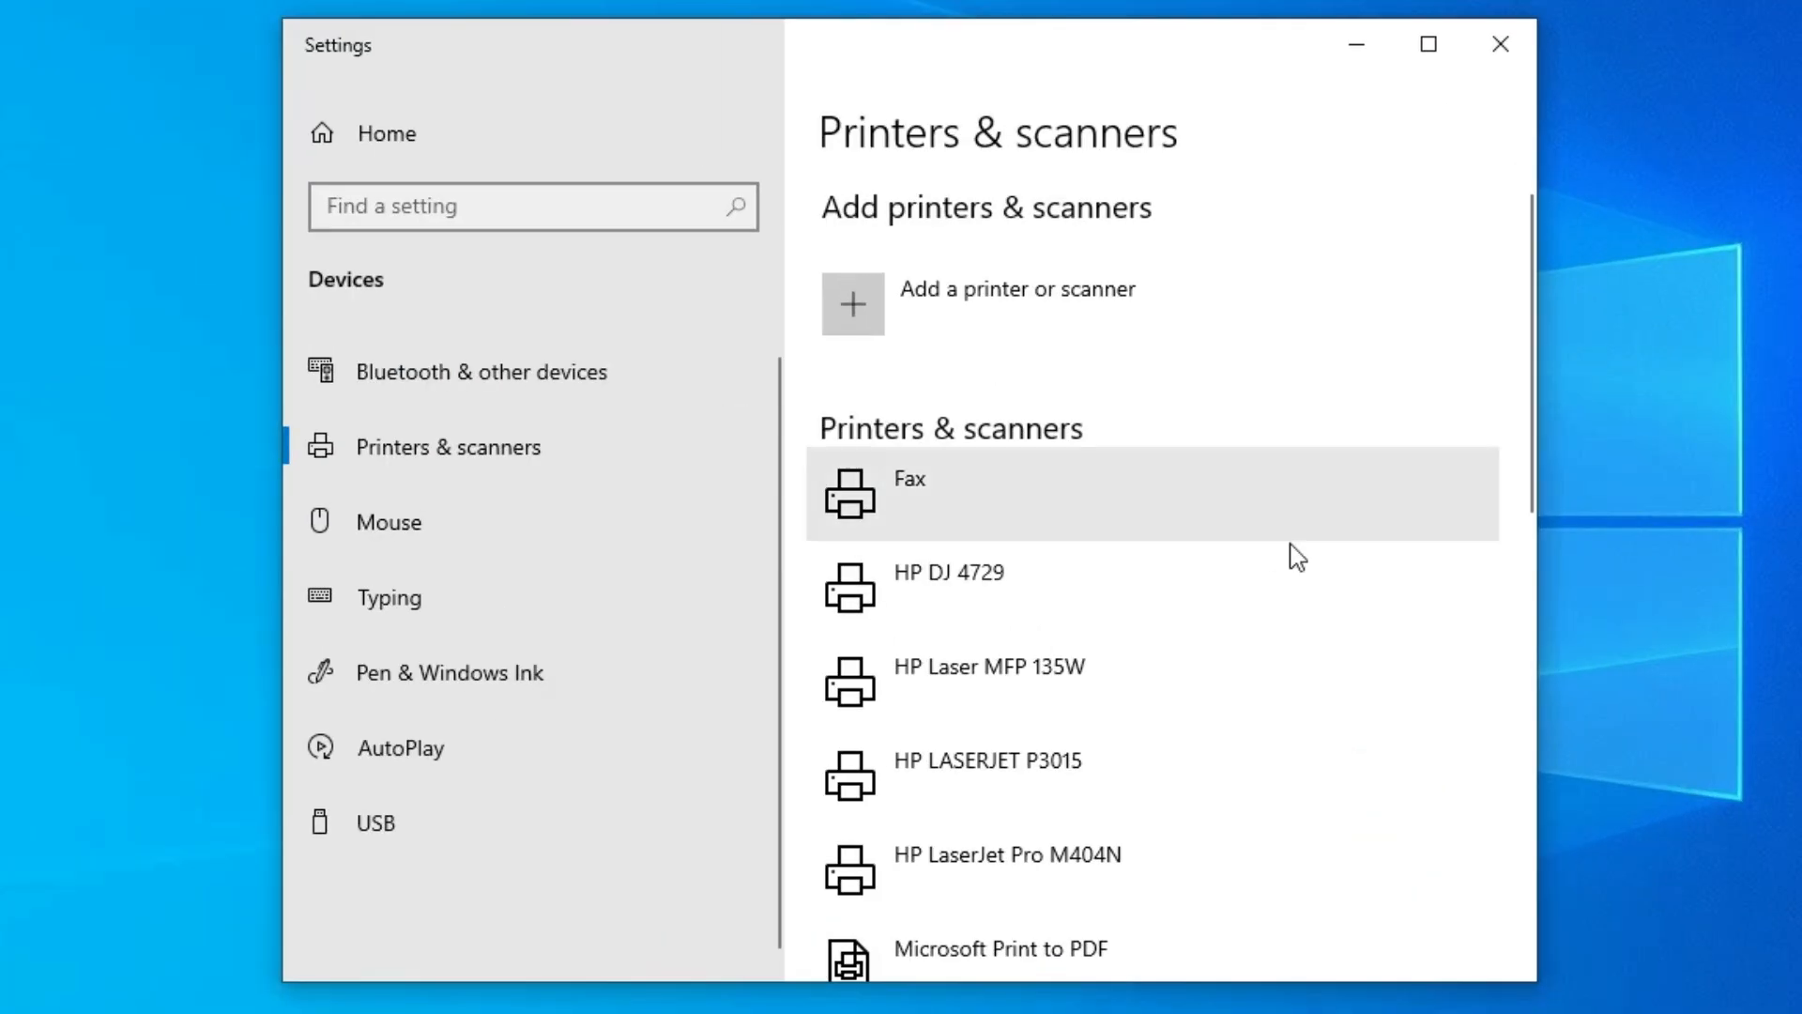
scroll(1184, 595, "down", 2)
scroll(1287, 625, "down", 2)
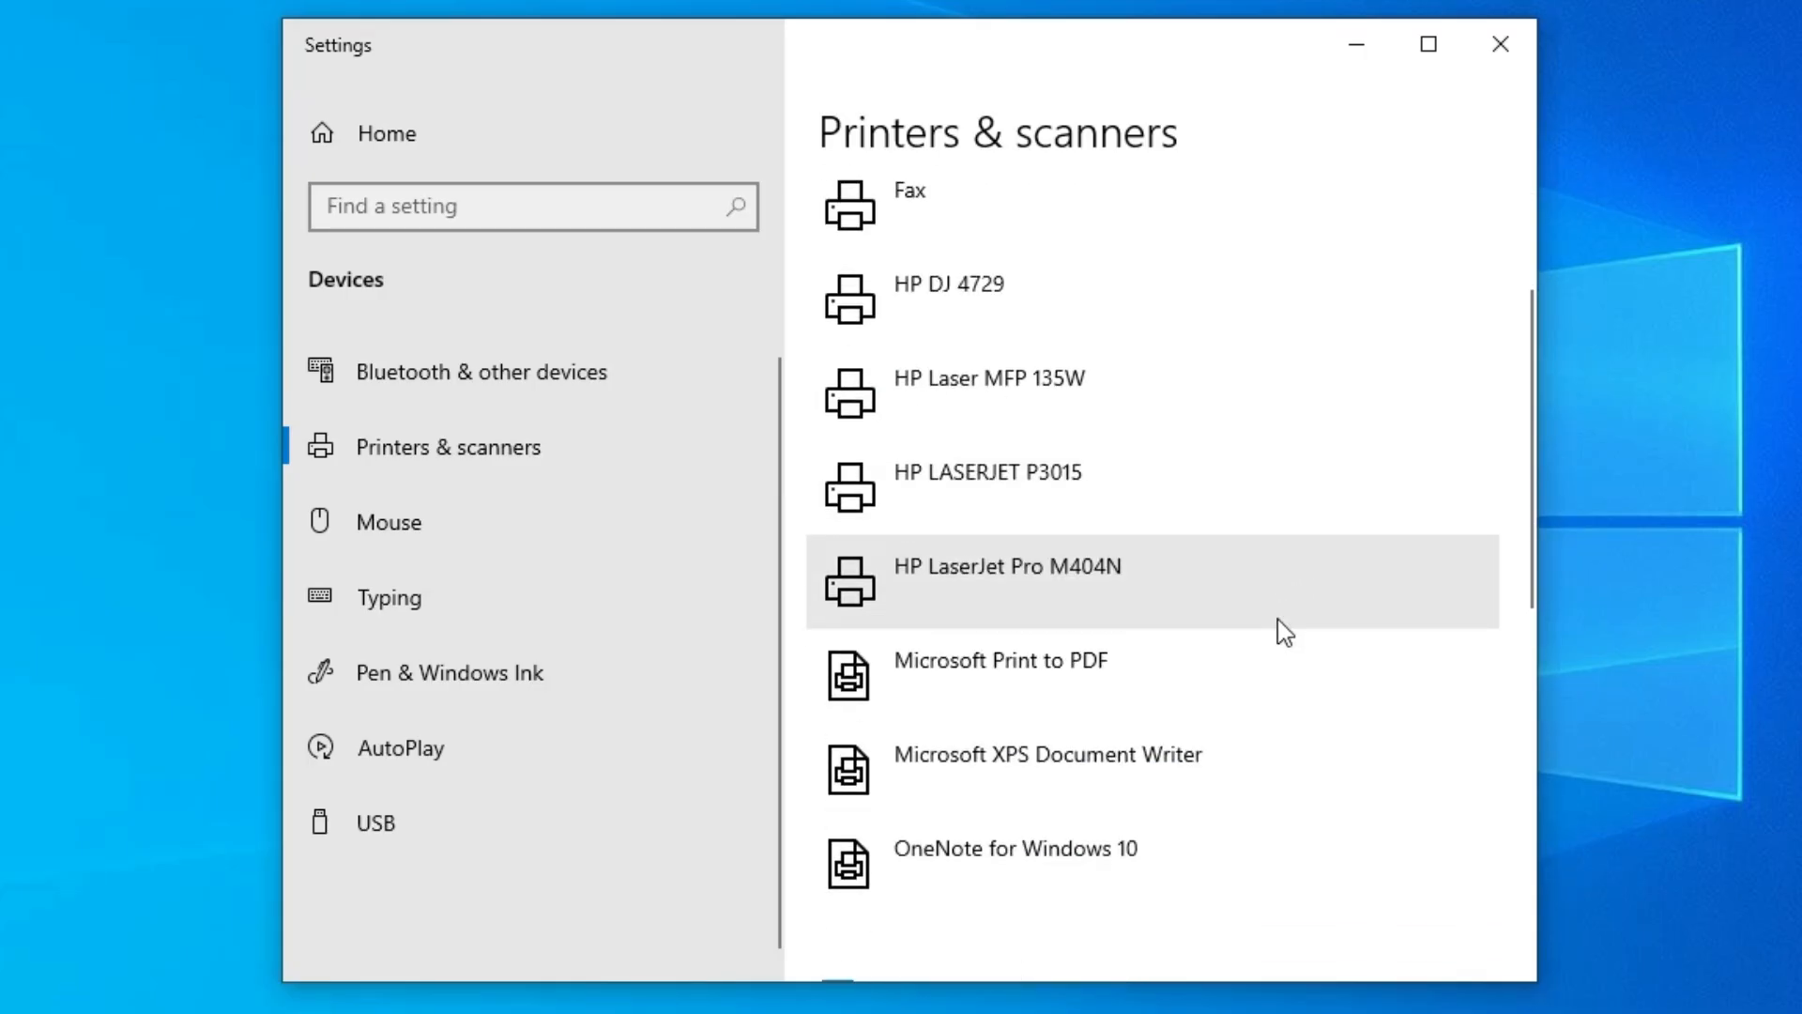